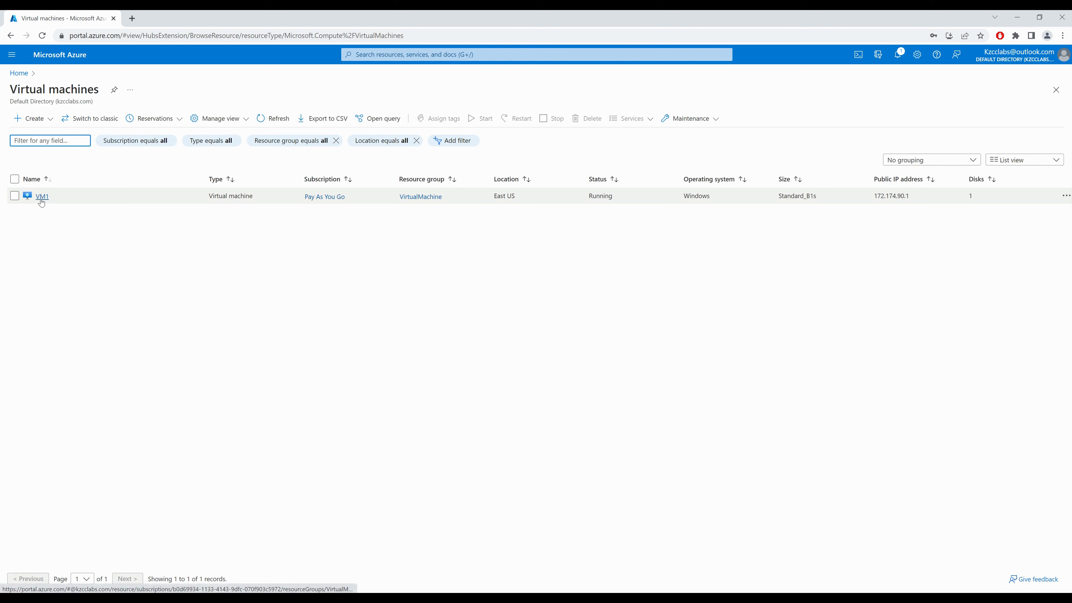
- Open the networking settings of virtual machine VM1 to review its network interface and inbound port rules
click(41, 197)
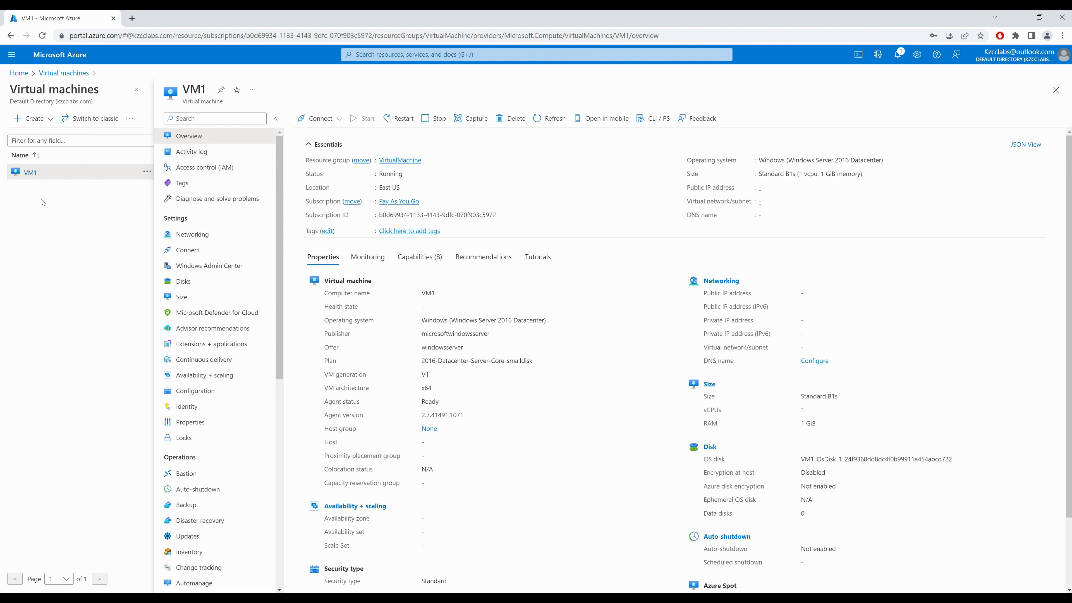
click(206, 239)
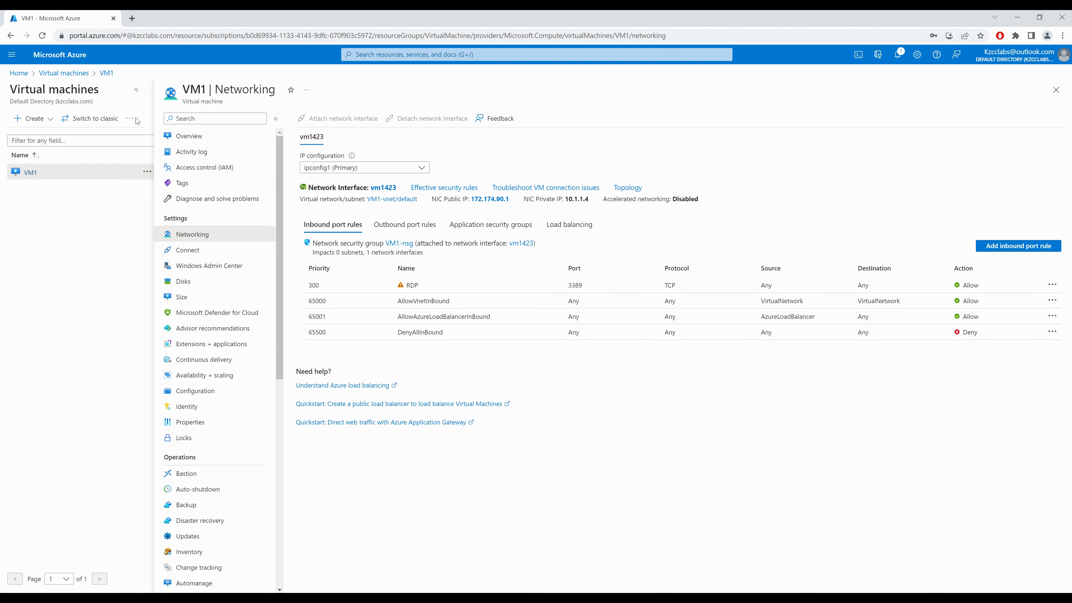
- Find the Network interface resource in the marketplace and start creating one
click(19, 73)
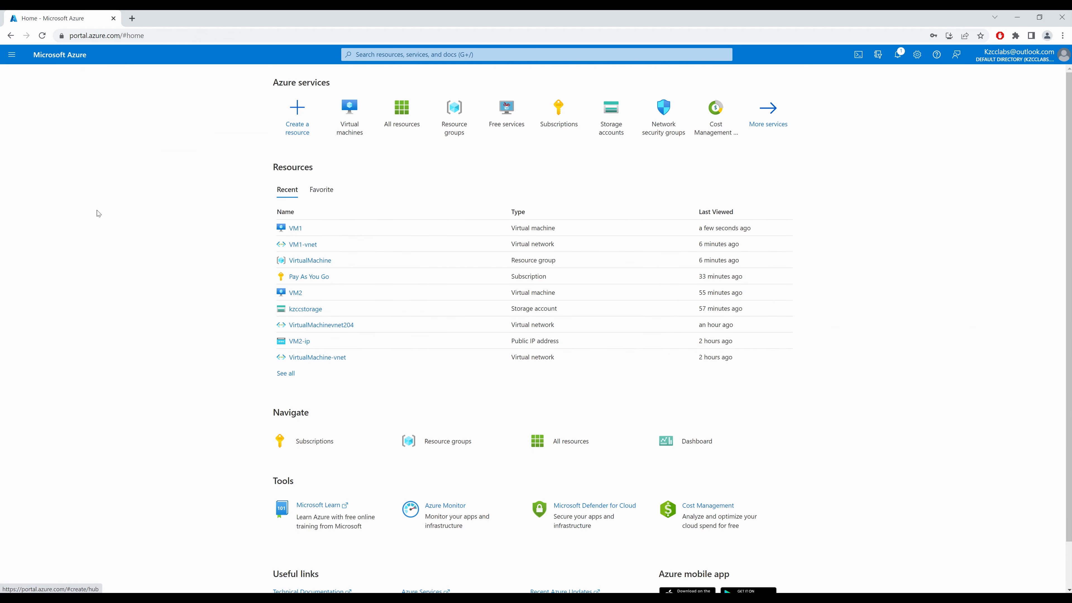
click(295, 134)
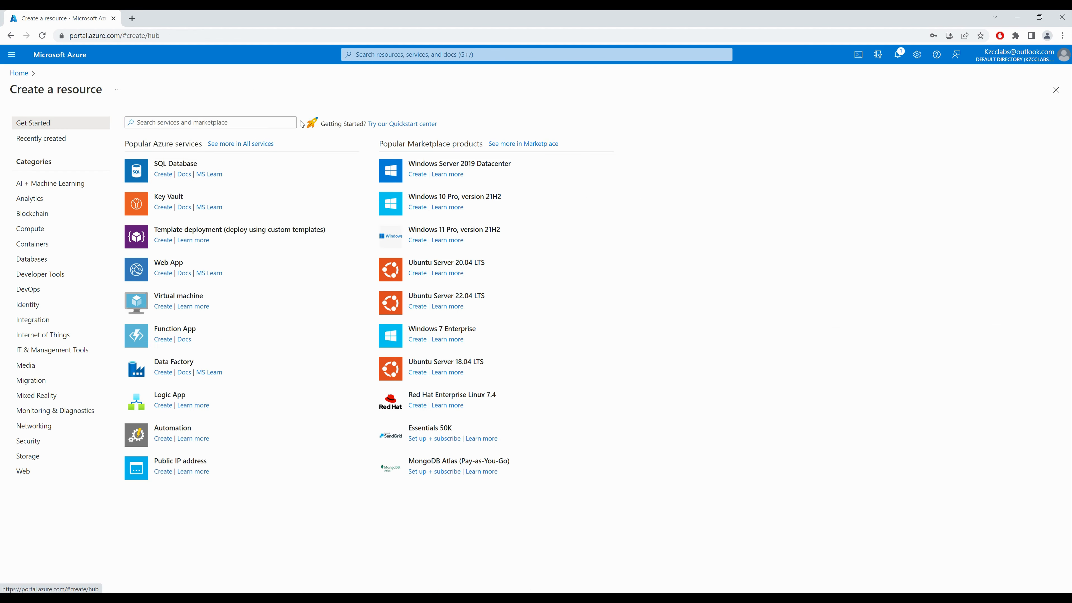
text(netw)
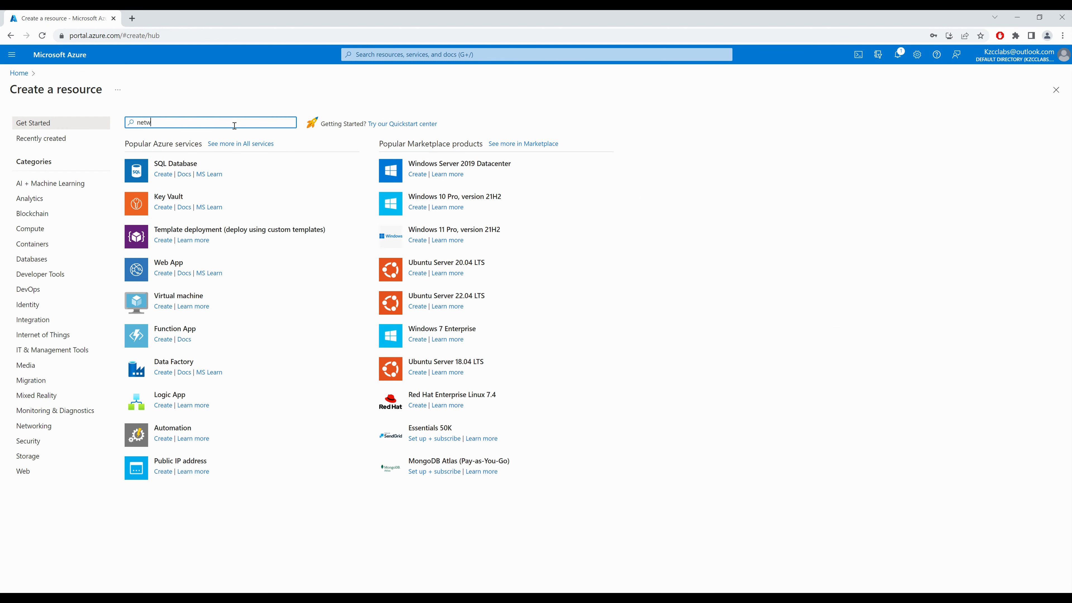
text(ork interface)
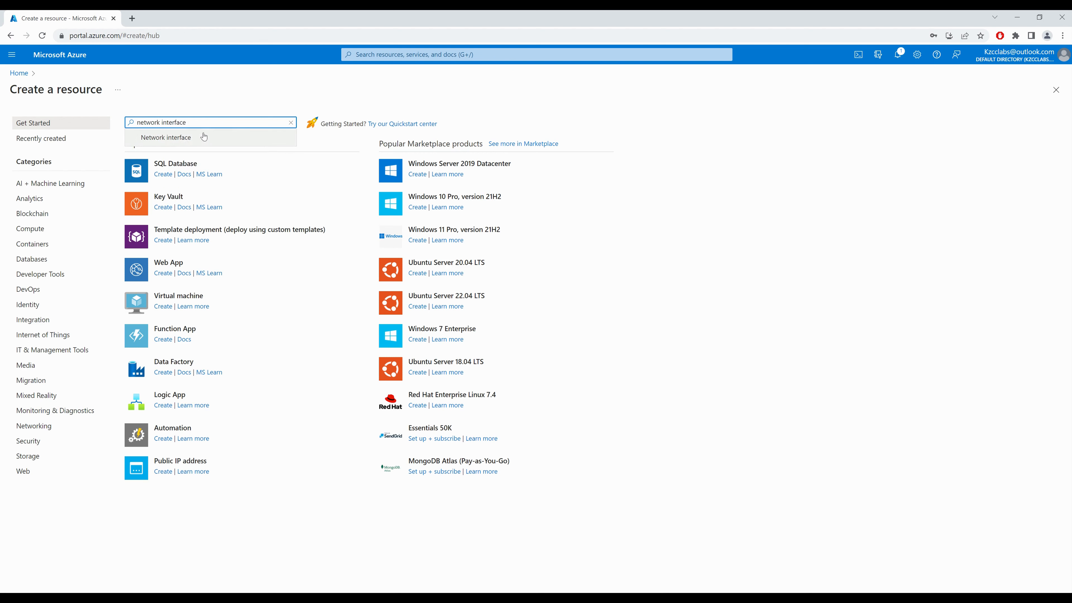
click(189, 137)
click(211, 191)
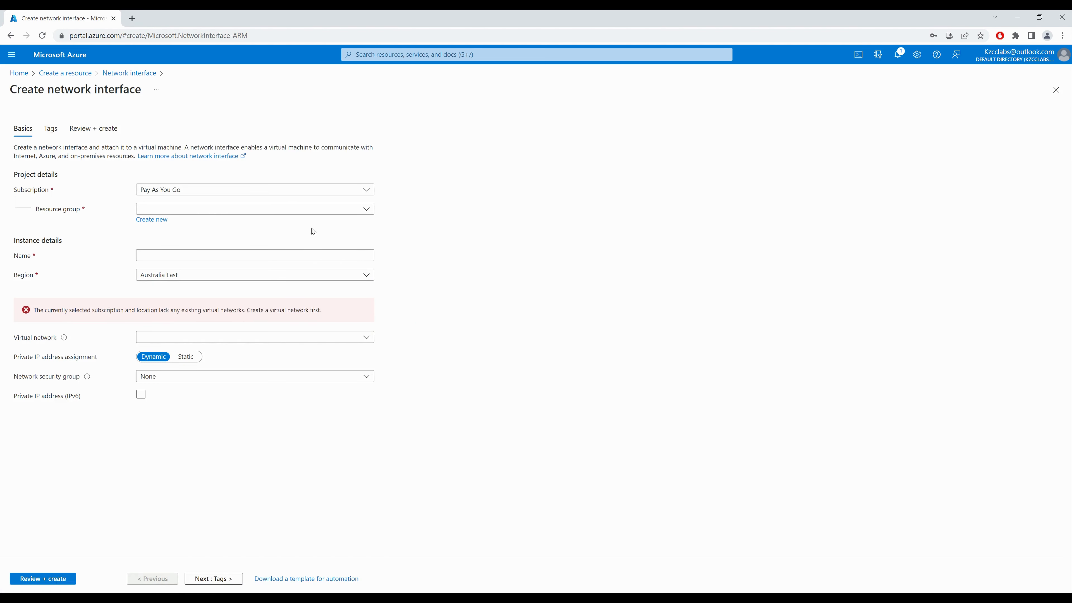
- Assign the new network interface to resource group VirtualMachine, name it nic-2 and choose virtual network VM1-vnet
click(342, 208)
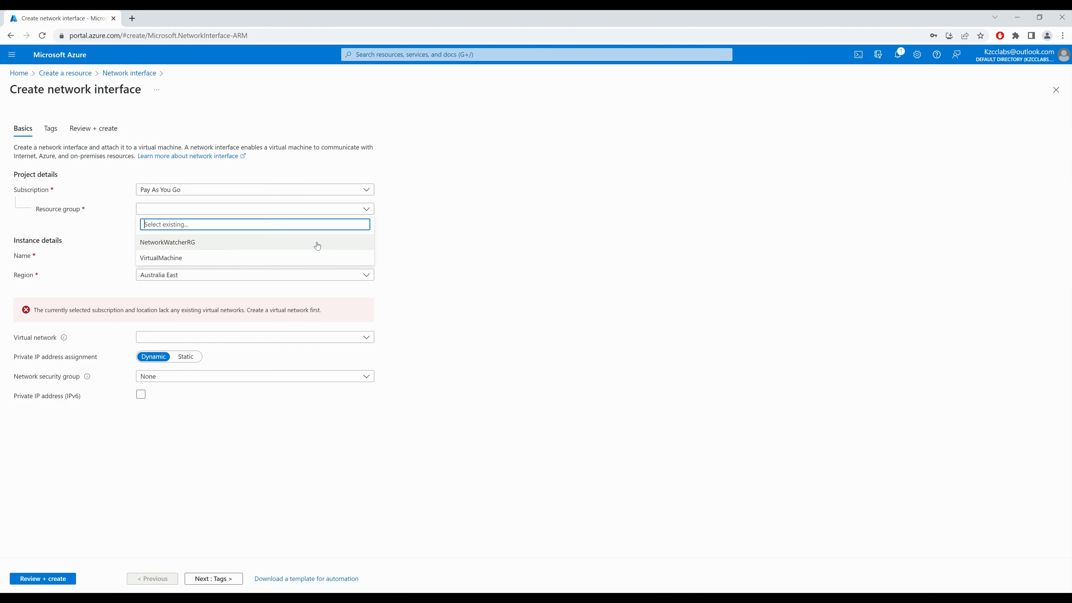
click(187, 259)
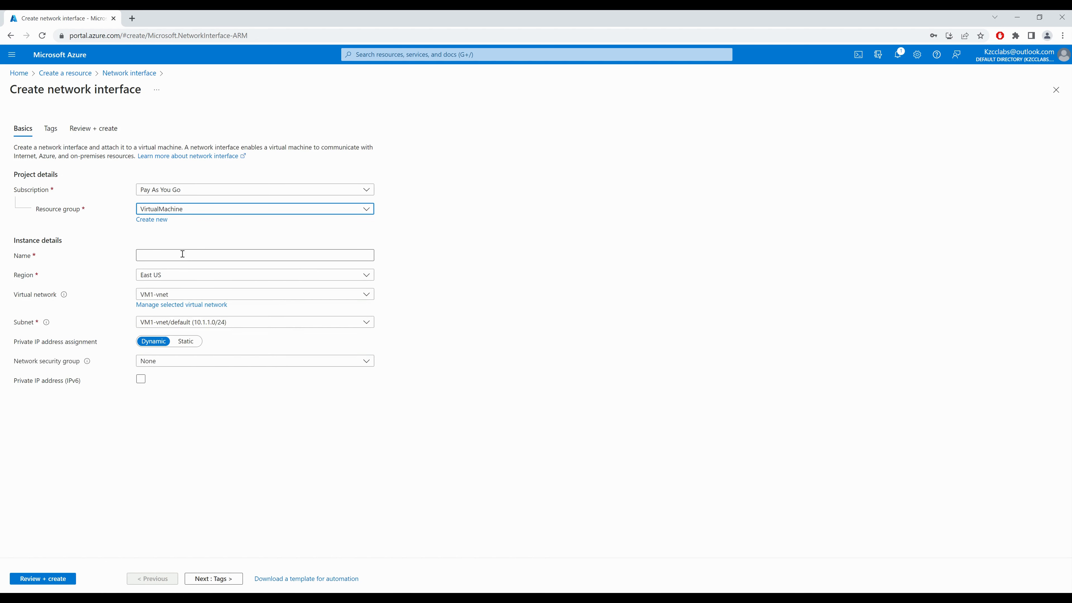
click(173, 257)
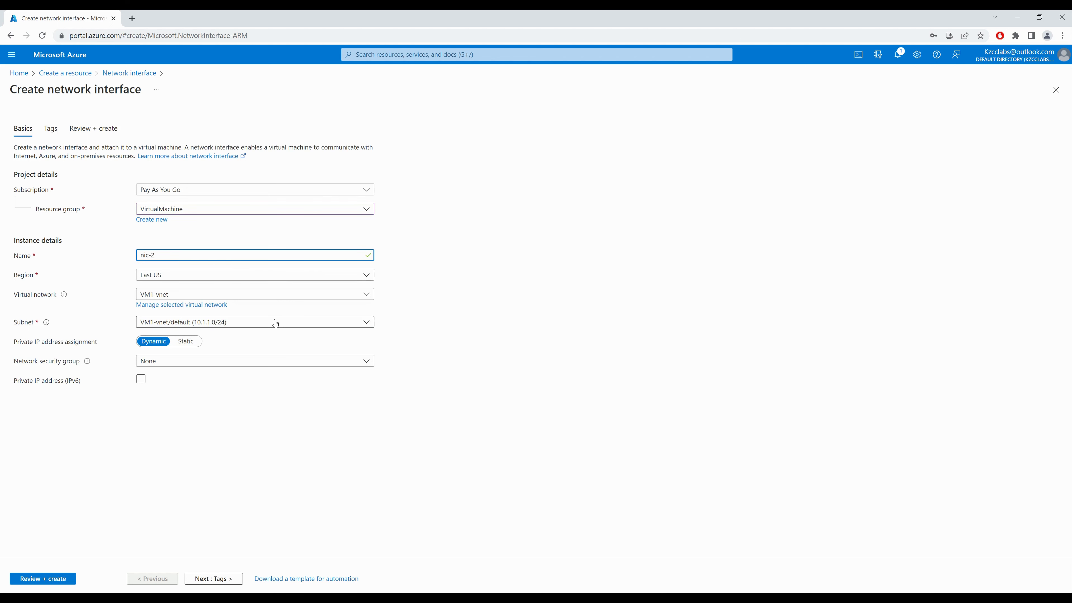
click(287, 295)
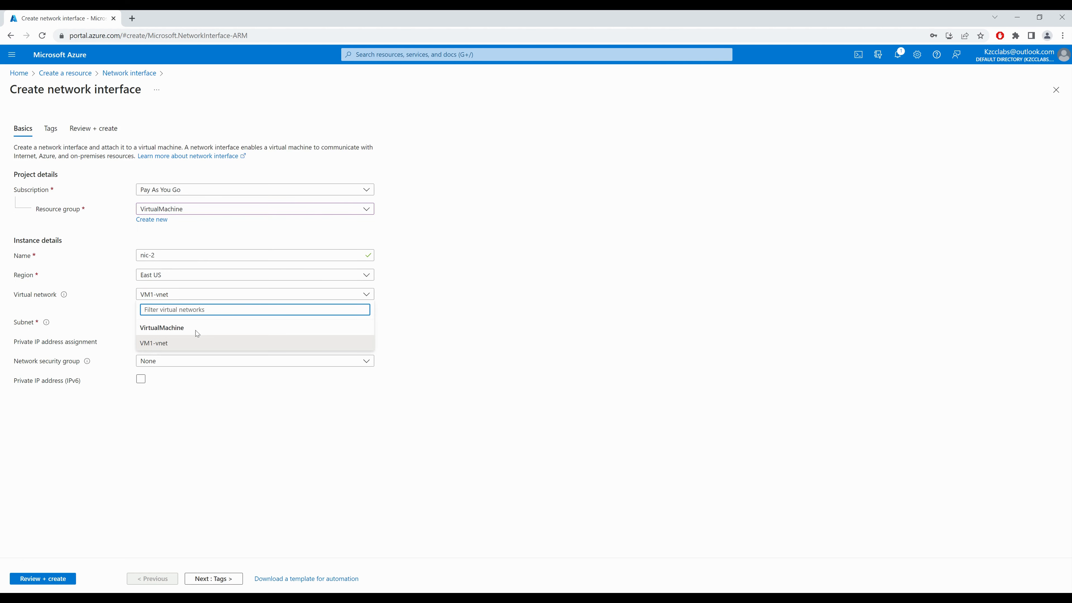
click(172, 346)
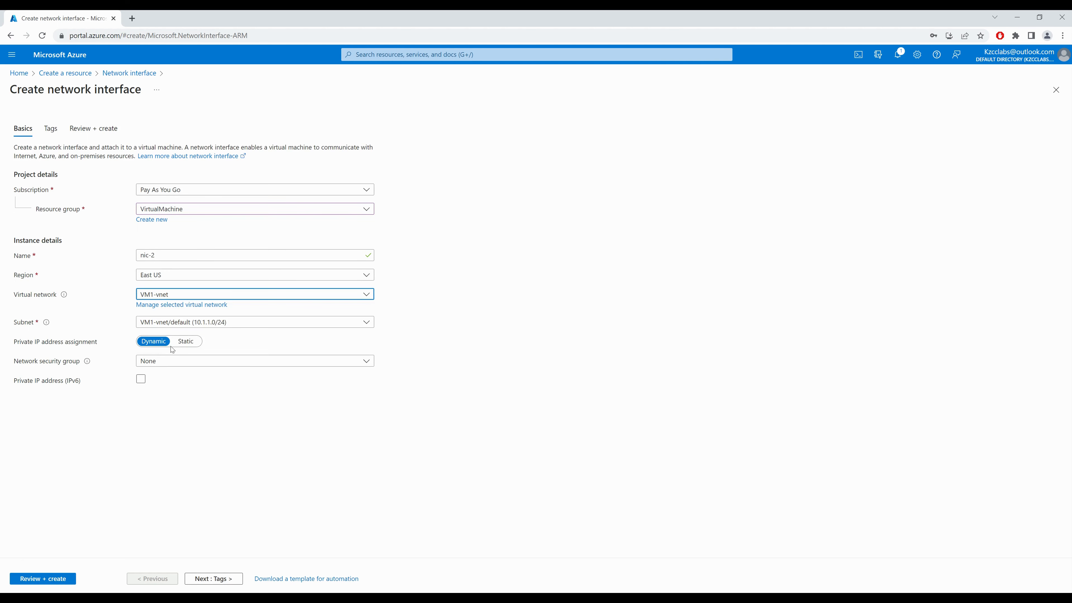
- Add a subnet named Subnet2 to virtual network VM1-vnet, keeping the default address range 10.1.0.0/24
click(202, 304)
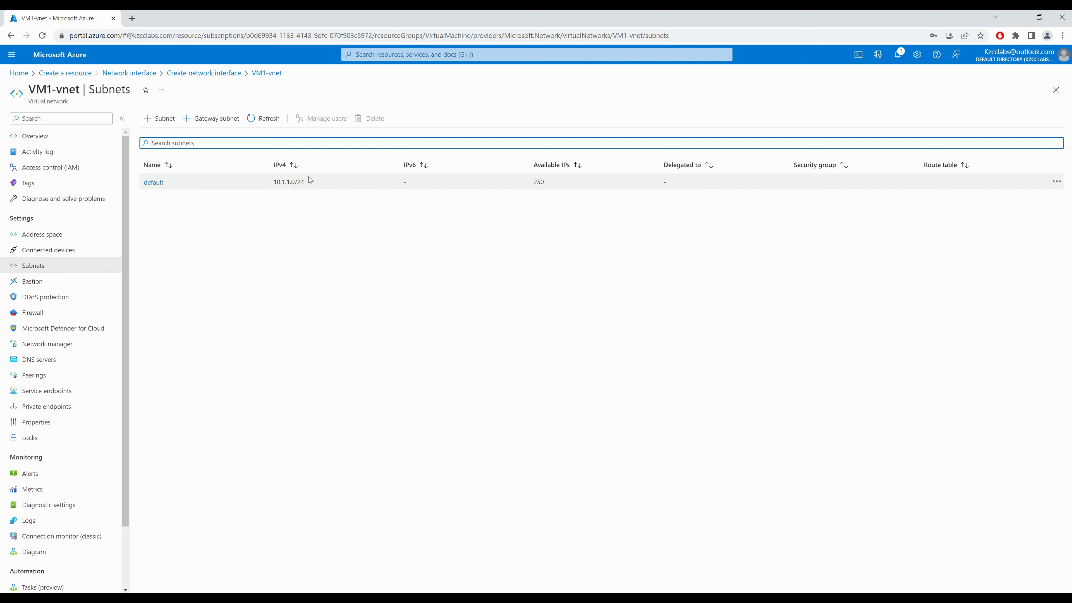
click(159, 122)
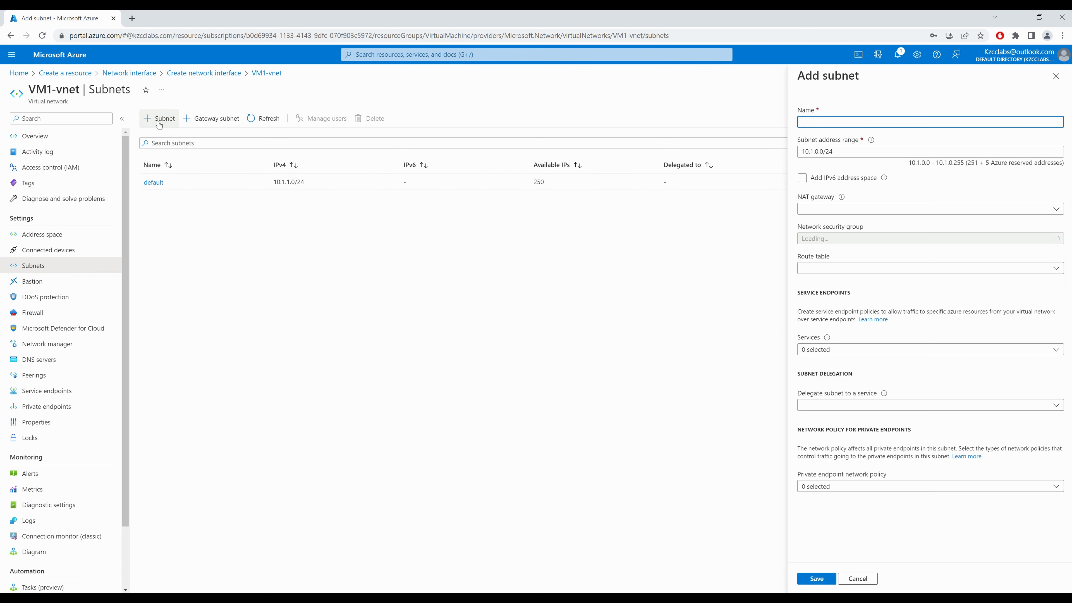
text(Subnet2)
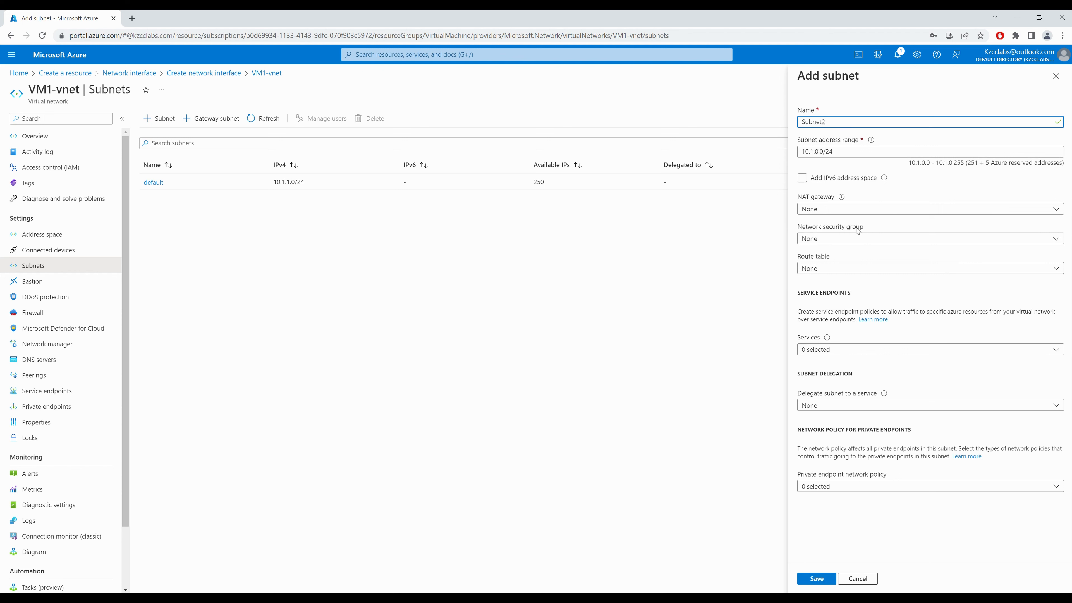
click(815, 578)
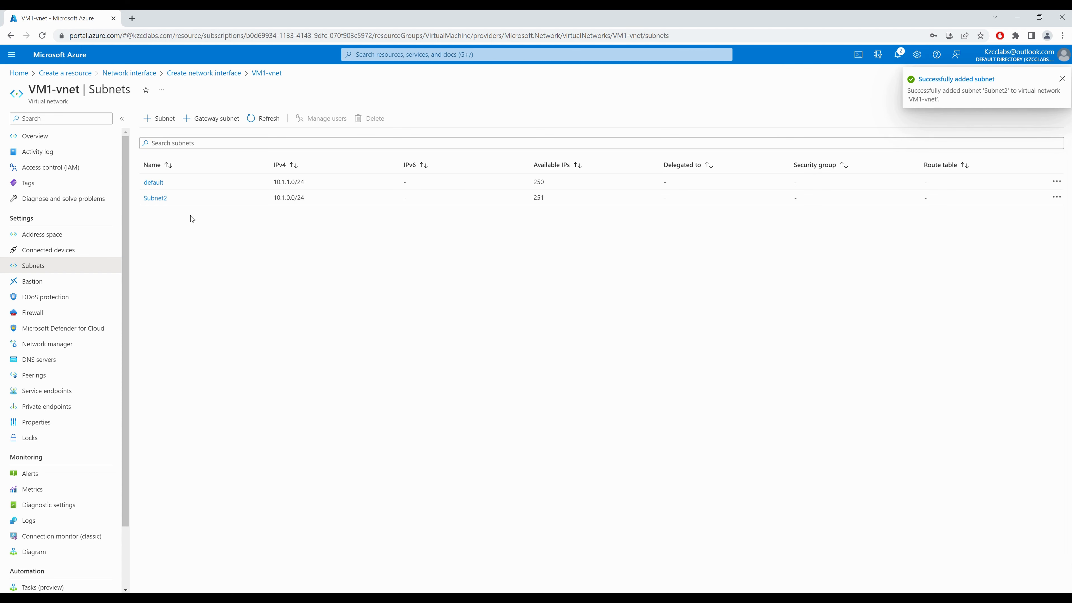
- Return to the network interface setup, select subnet VM1-vnet/Subnet2 (10.1.0.0/24) and create nic-2
click(217, 79)
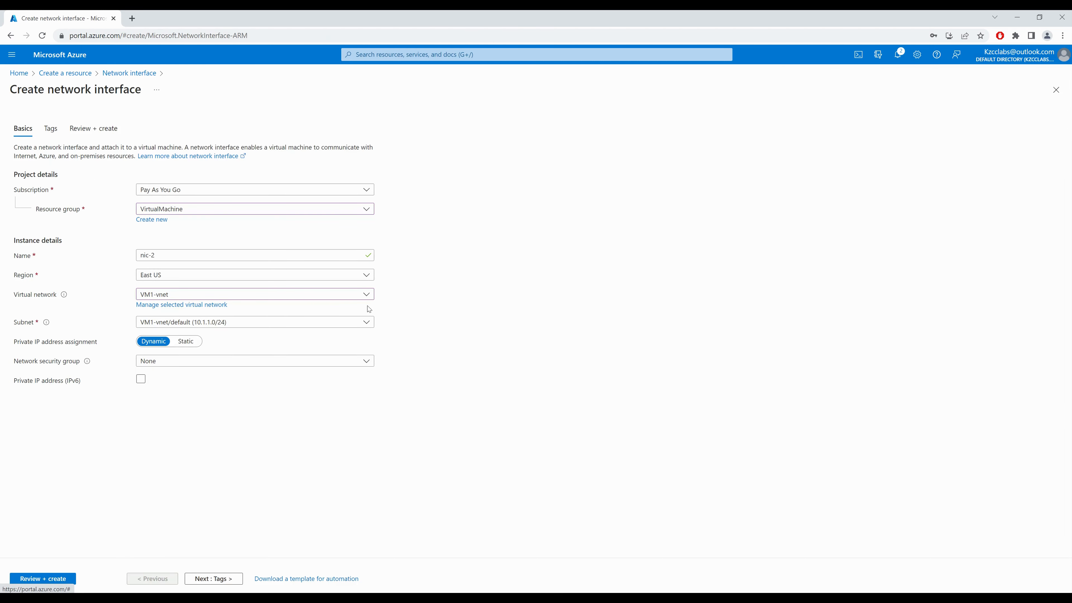
click(236, 323)
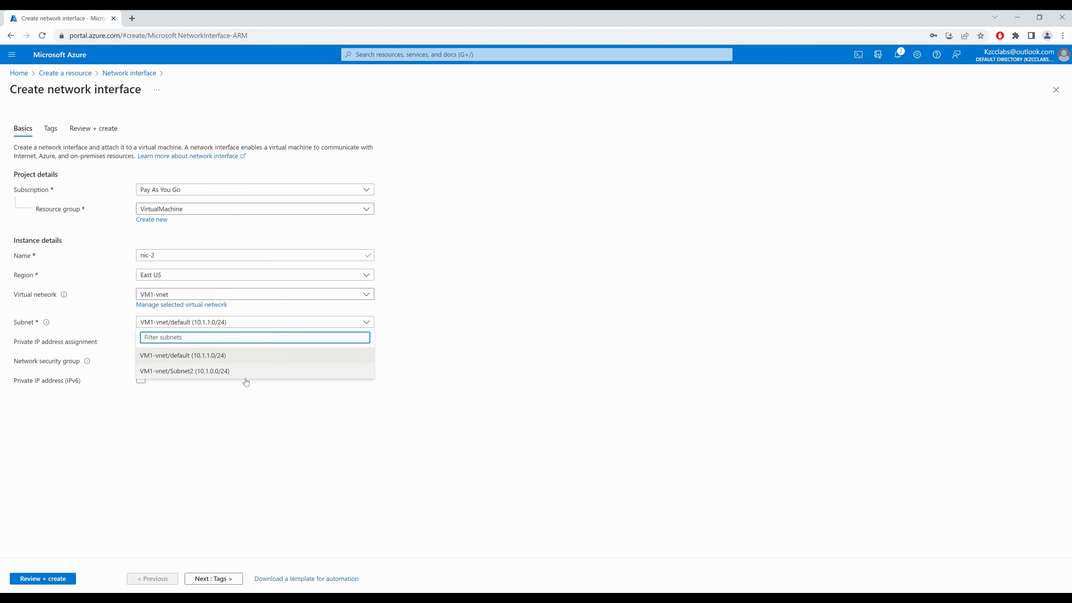
click(206, 372)
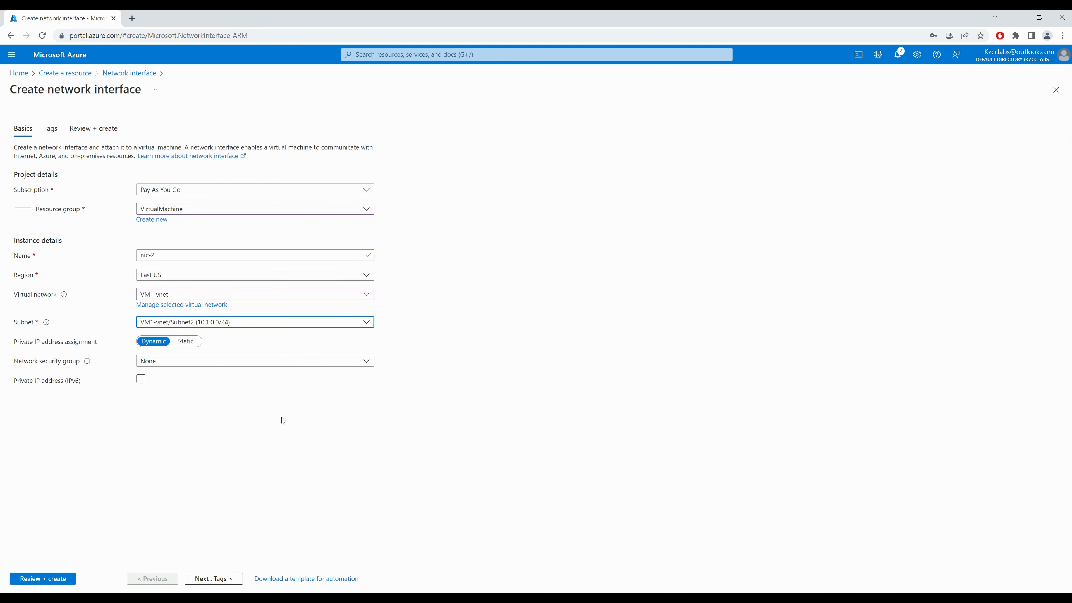
click(44, 579)
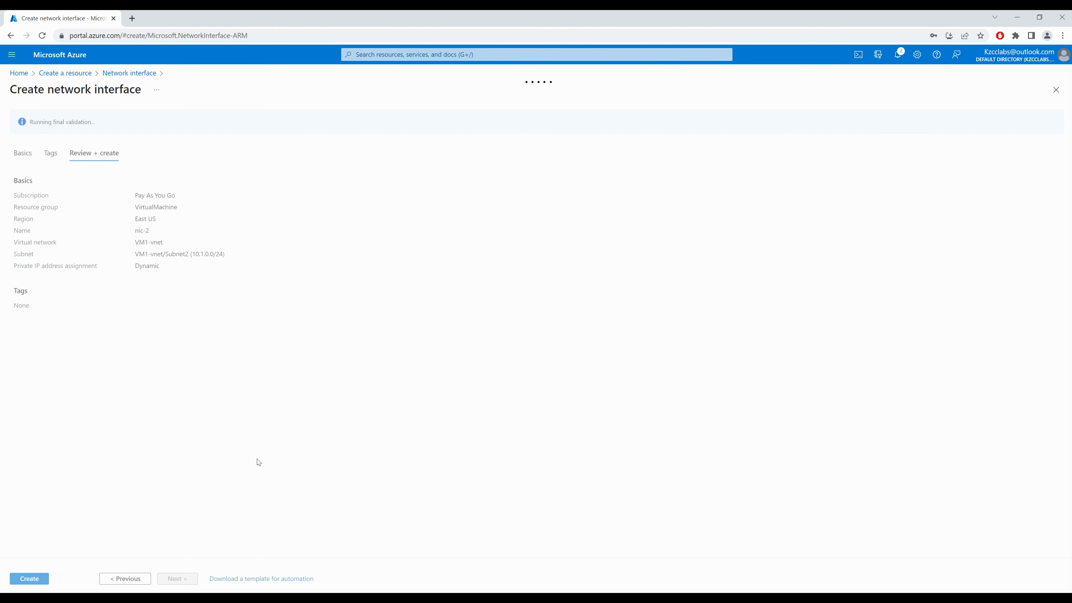
click(36, 579)
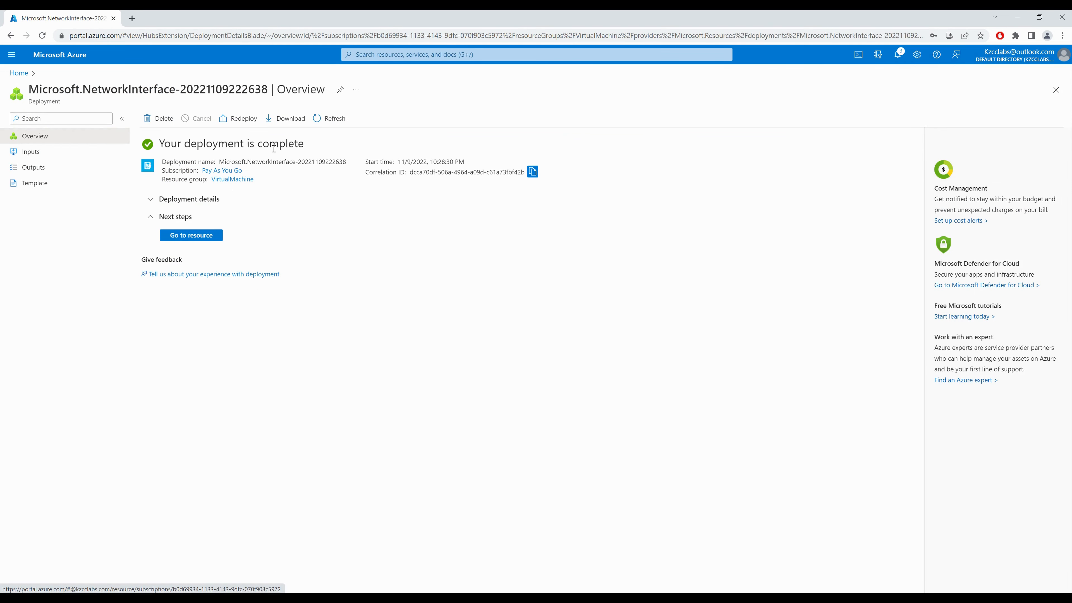
- Open the deployed nic-2 resource and check its network security group setting
click(206, 234)
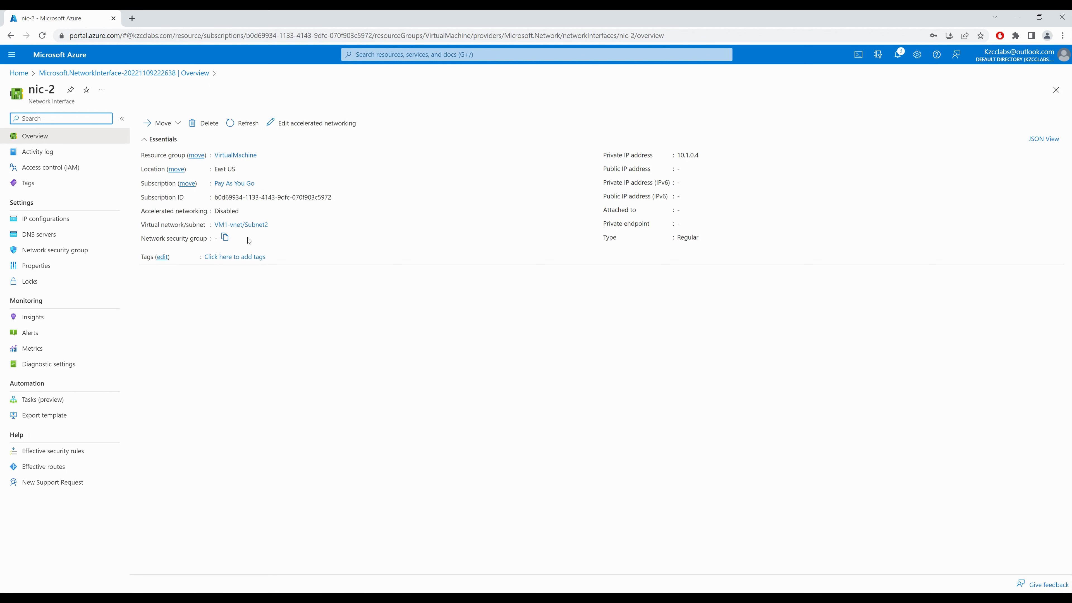
click(55, 250)
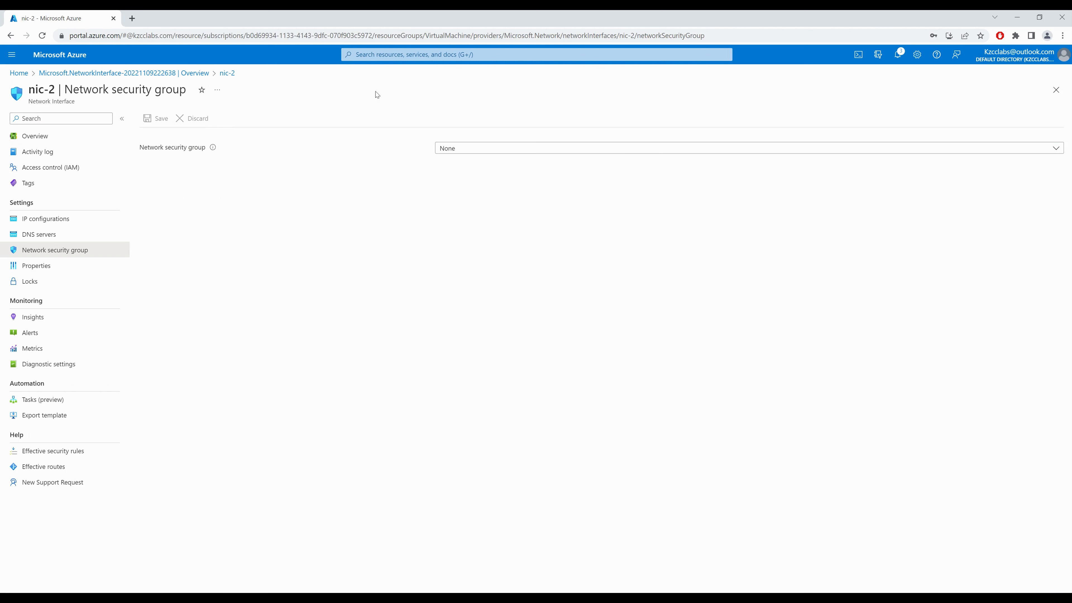
- Search the marketplace for "network security group" and start creating a Network security group resource
click(18, 73)
click(304, 110)
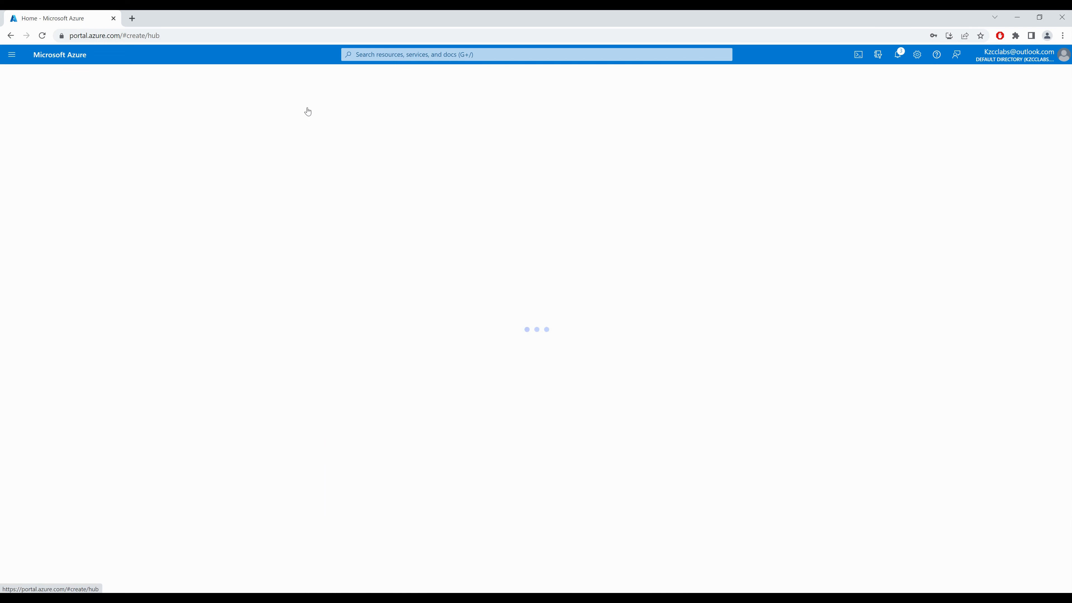
text(nsg)
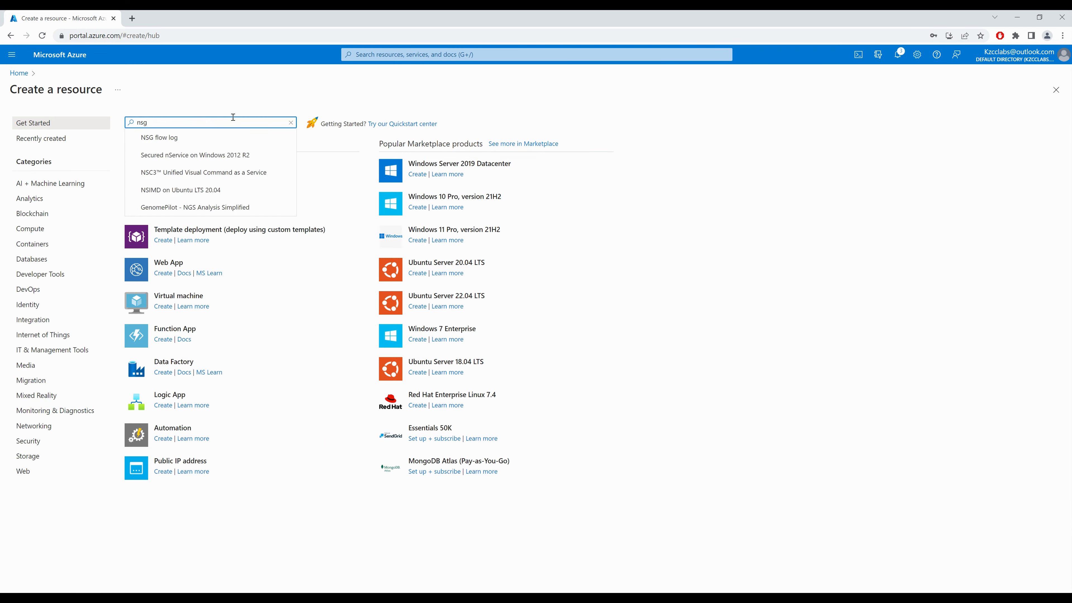
text(etwor)
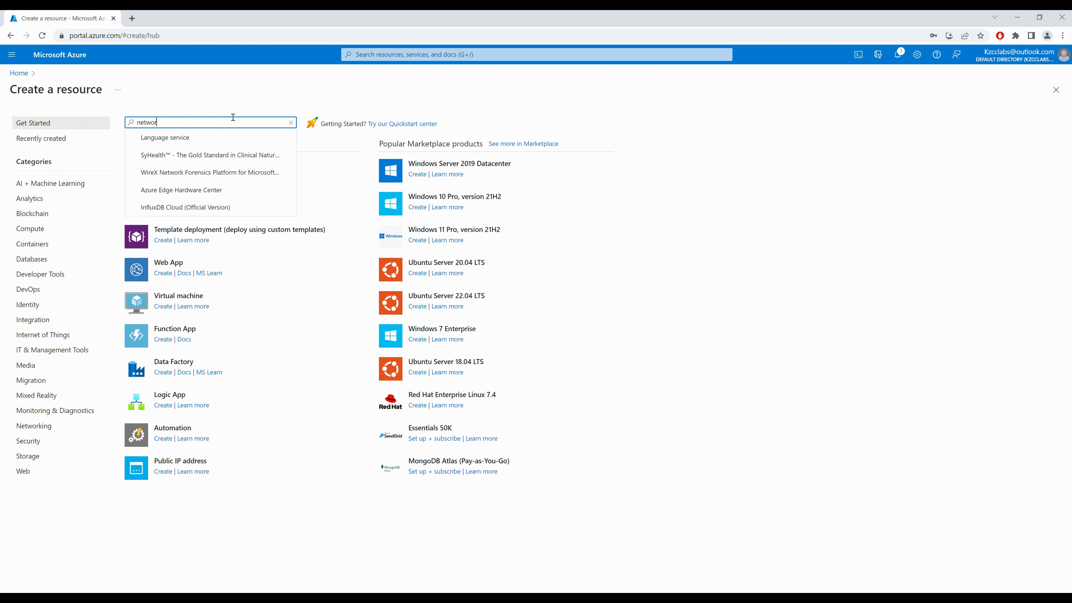
text(k security)
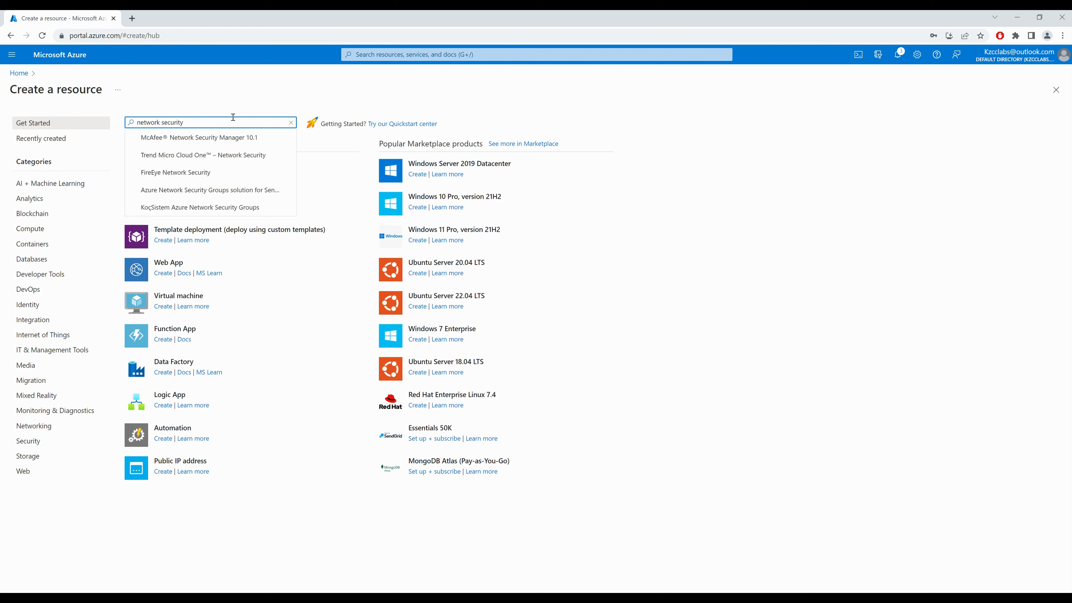
text( group)
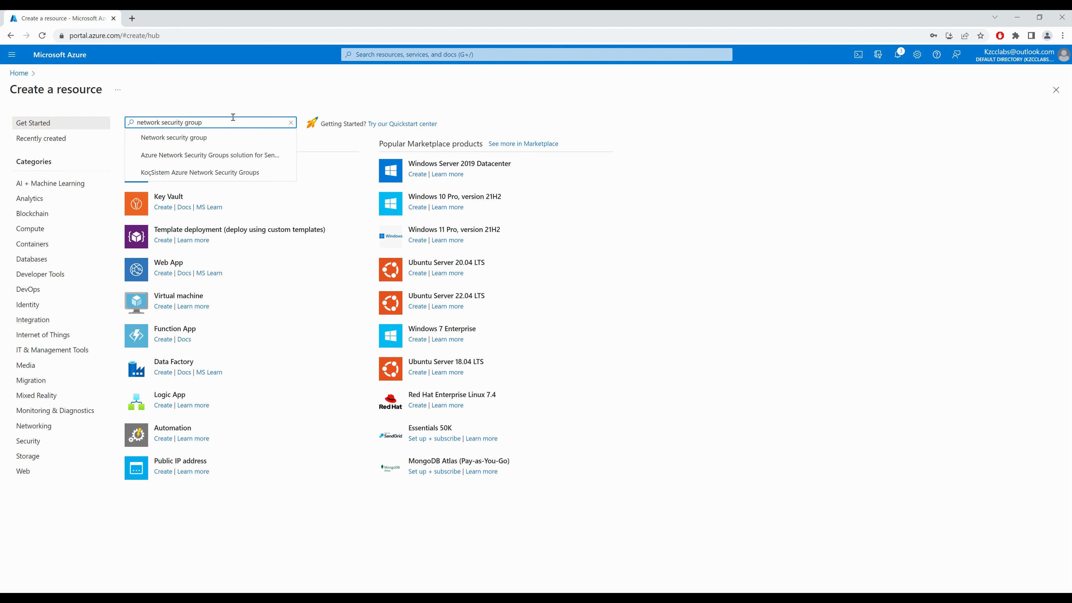
click(213, 139)
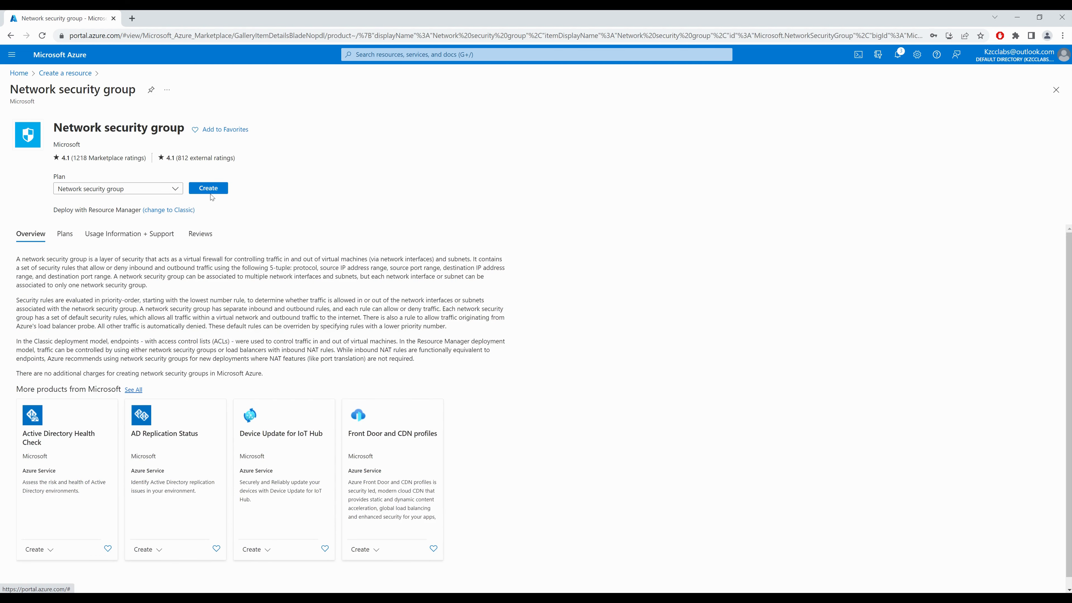
click(209, 190)
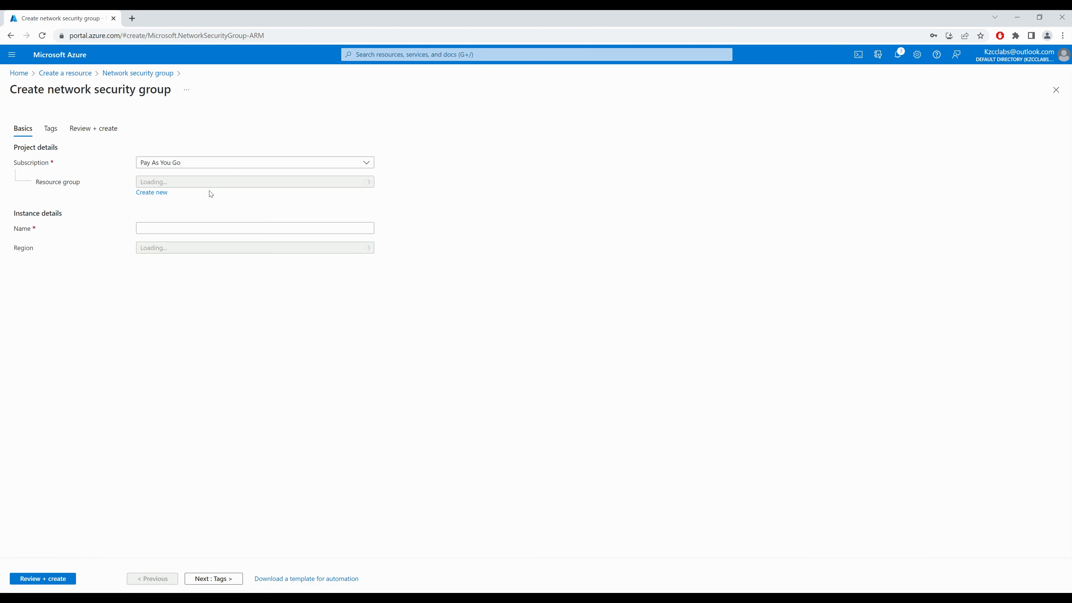
- Set the new network security group's resource group to VirtualMachine, its name to nsg-2 and its region to Central India
click(359, 182)
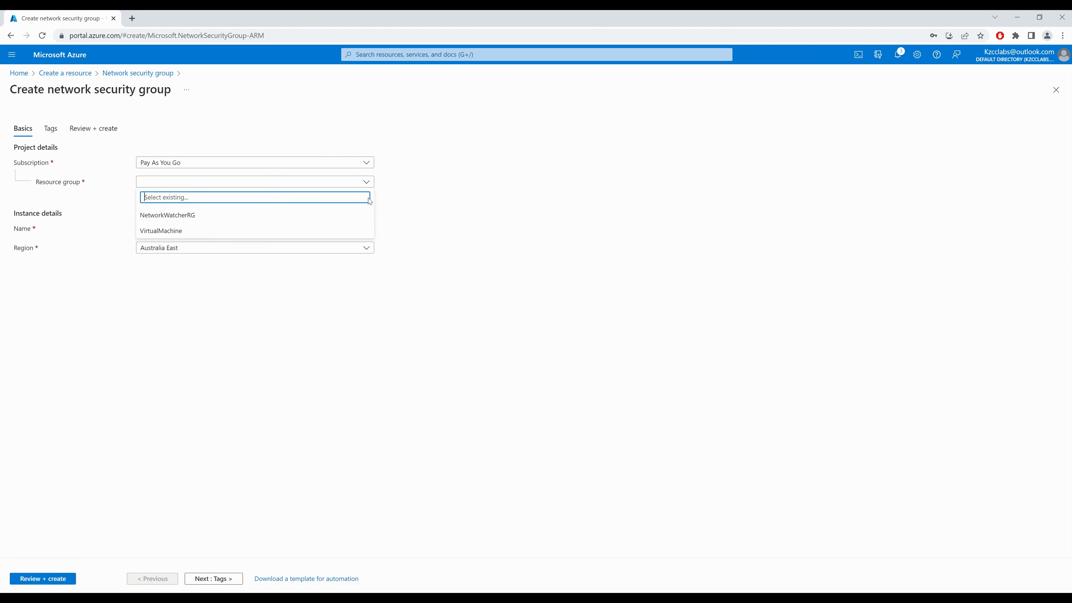
click(183, 231)
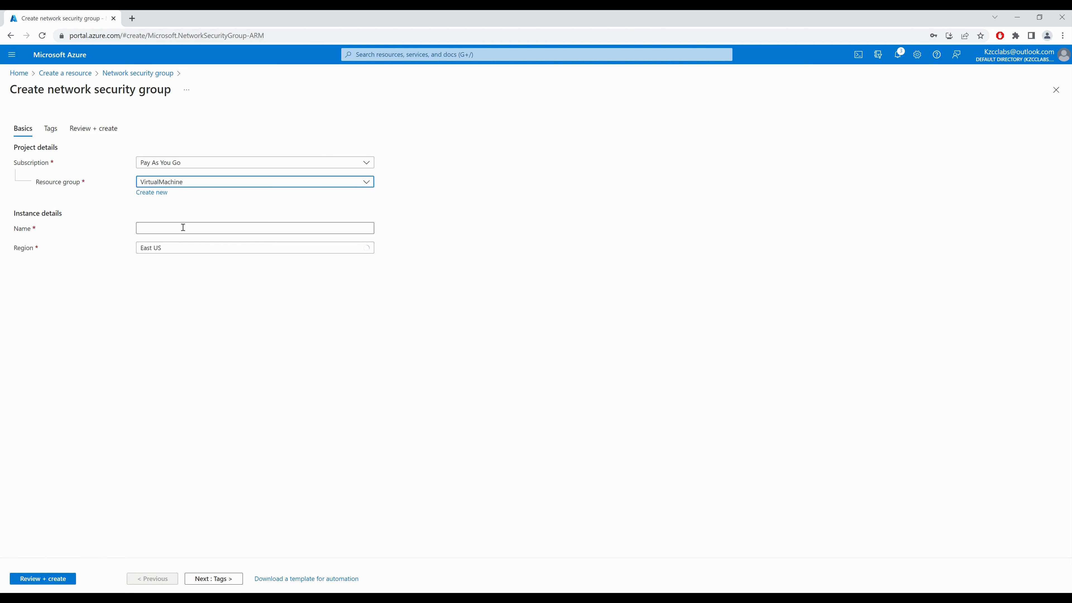
click(179, 231)
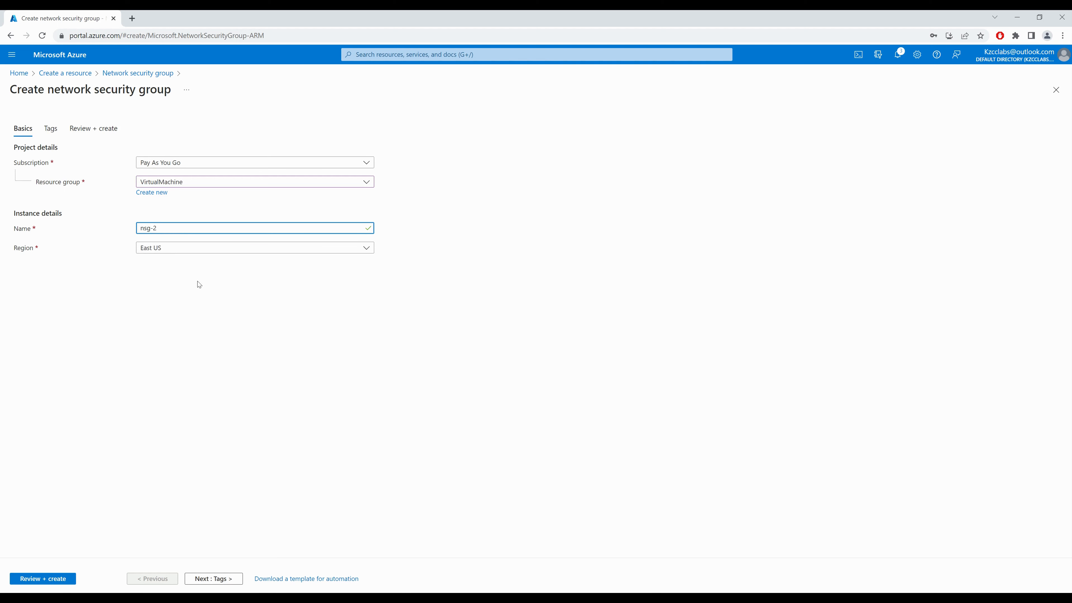
click(196, 249)
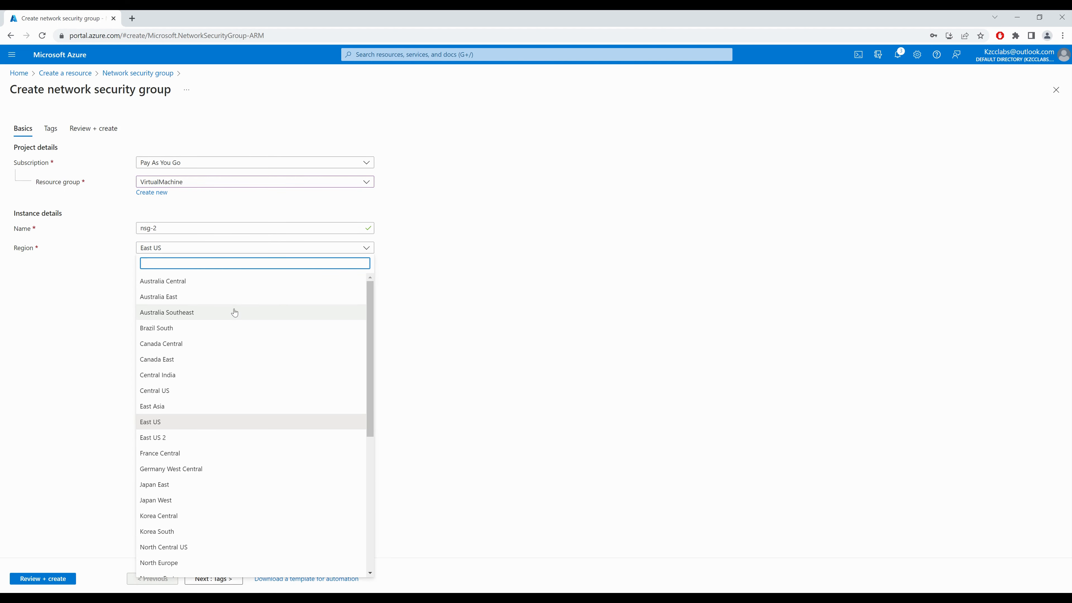
click(206, 379)
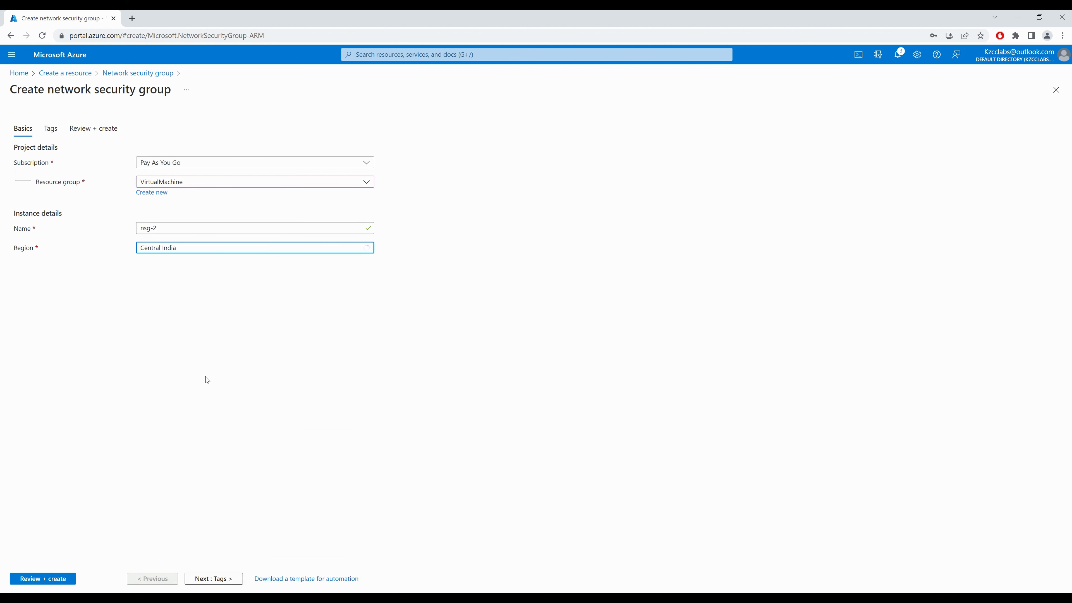
- Review and create the network security group nsg-2, and open the deployed resource
click(65, 579)
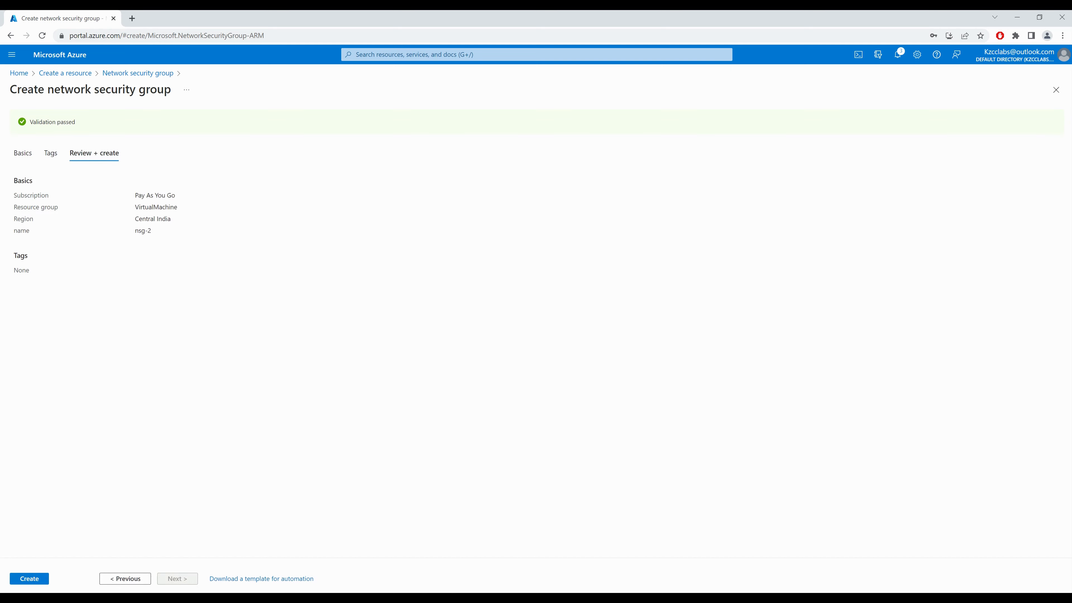
click(39, 579)
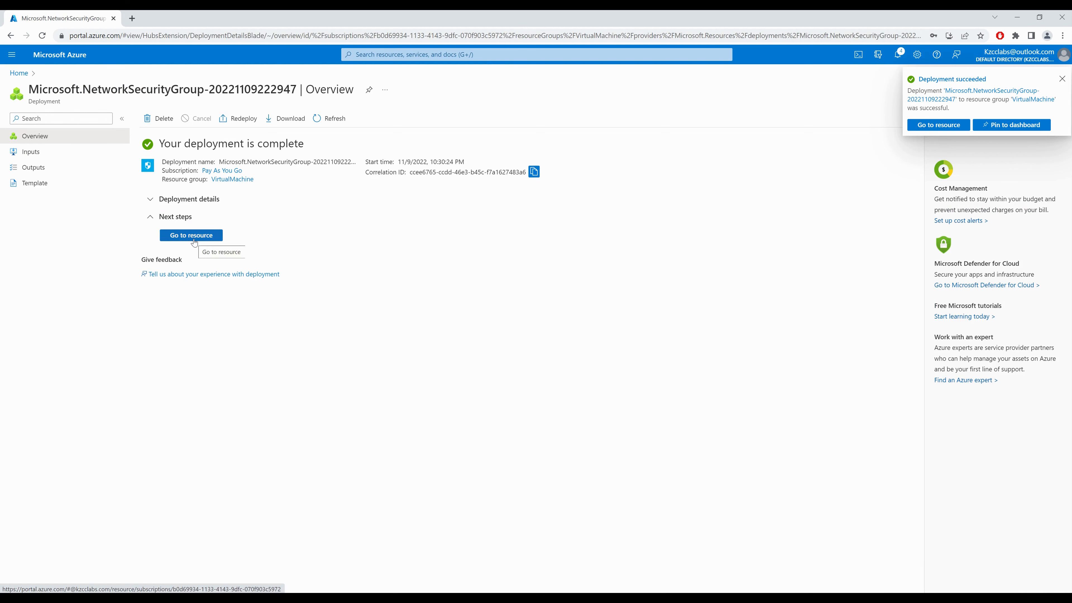
click(193, 237)
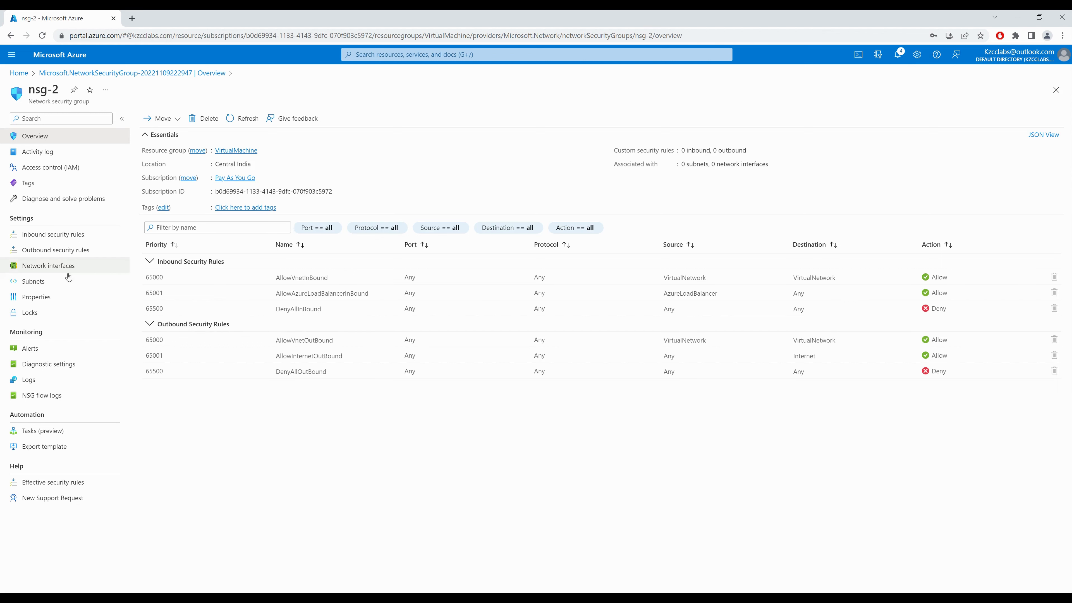
- Try to associate a network interface with the network security group nsg-2
click(83, 266)
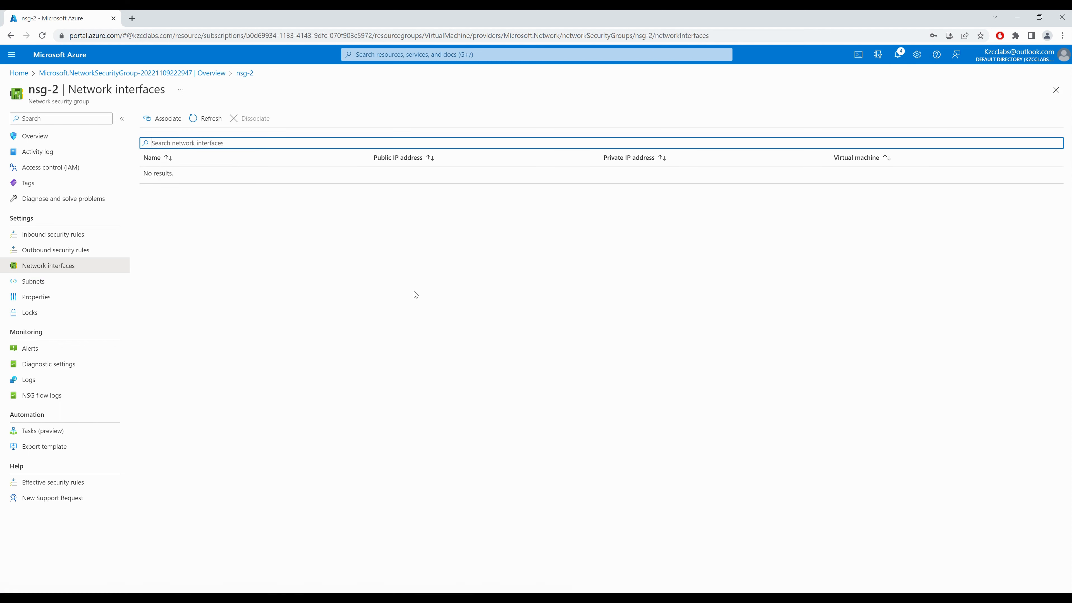
click(173, 126)
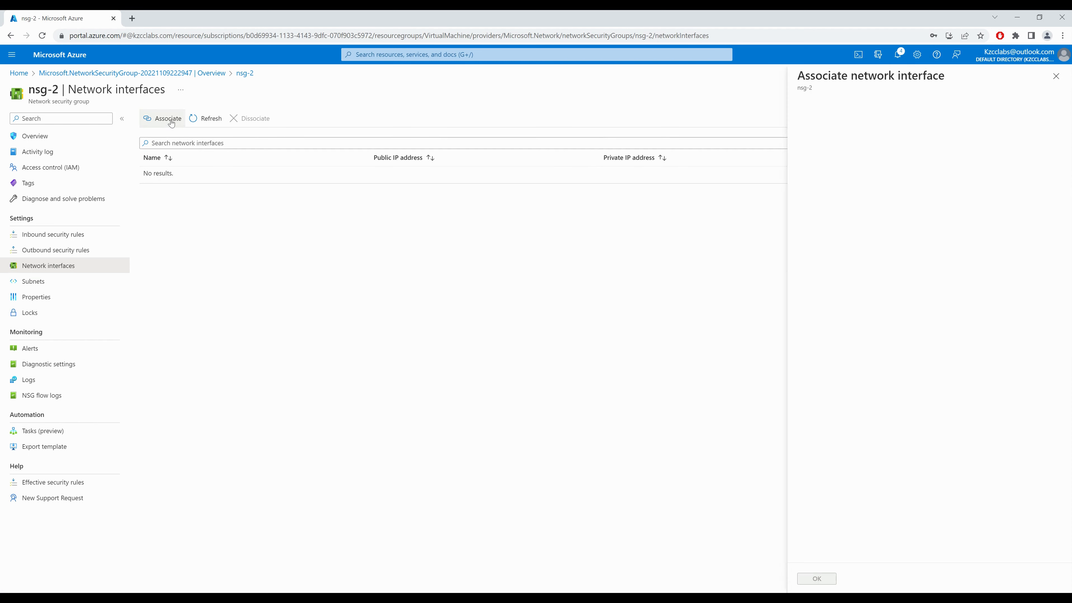
click(1007, 121)
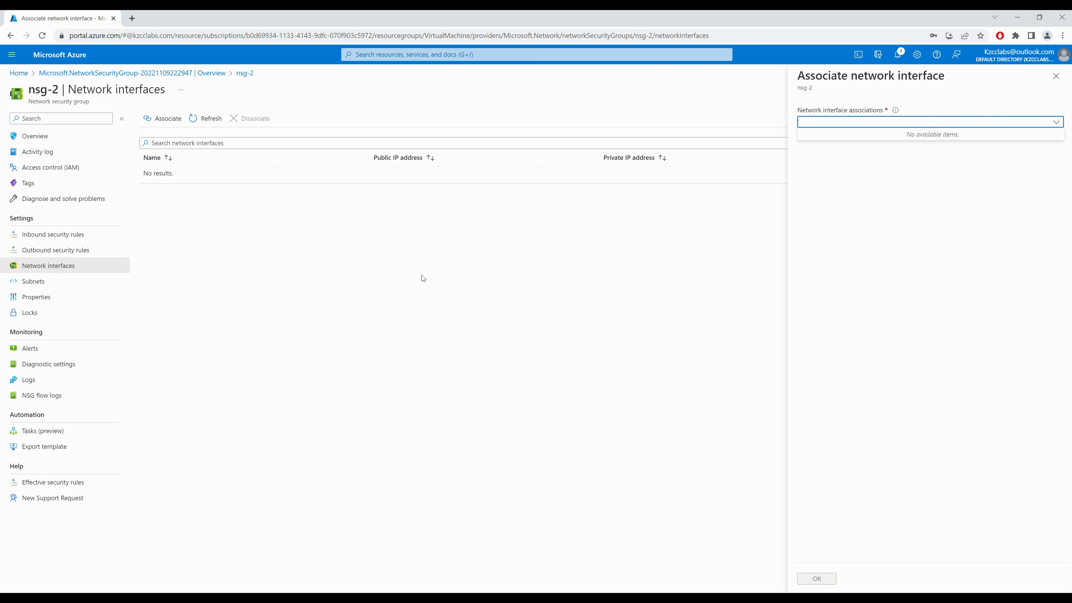
click(433, 283)
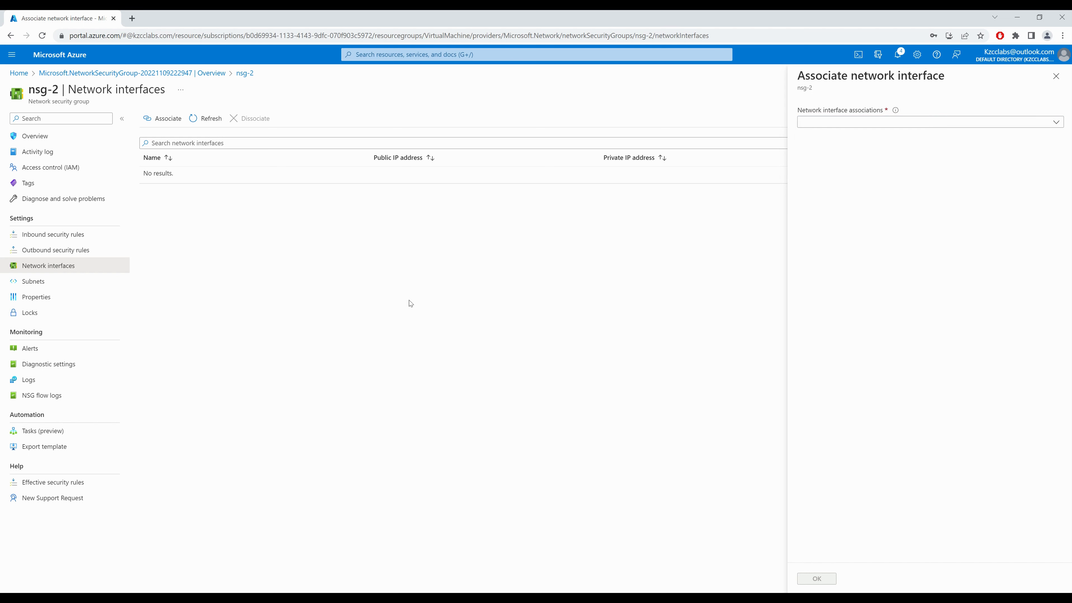
- Search the marketplace for "network security group" again and start creating another Network security group resource
click(18, 73)
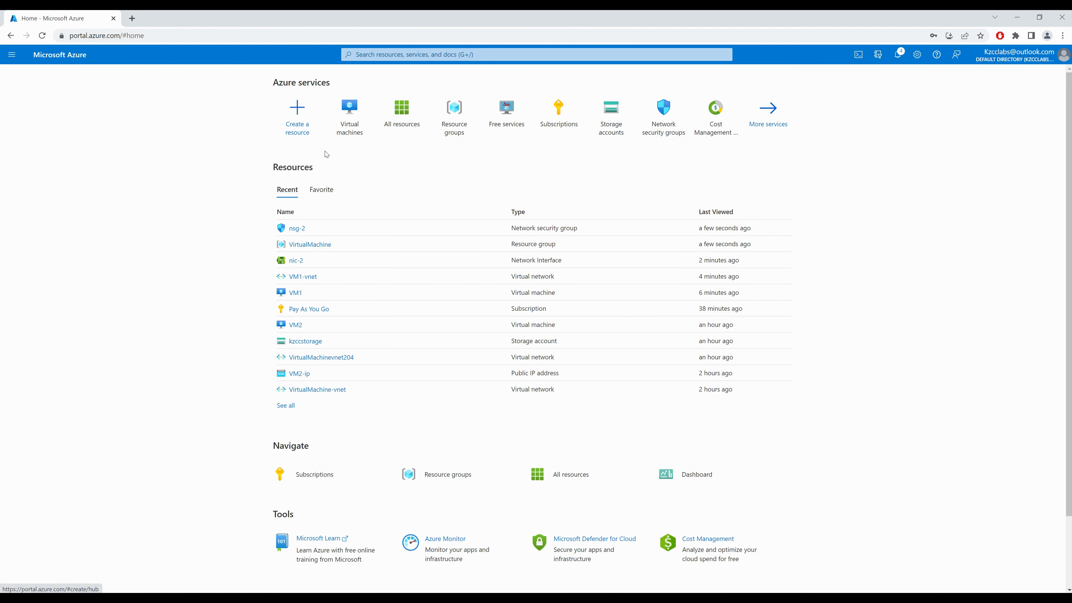
click(289, 132)
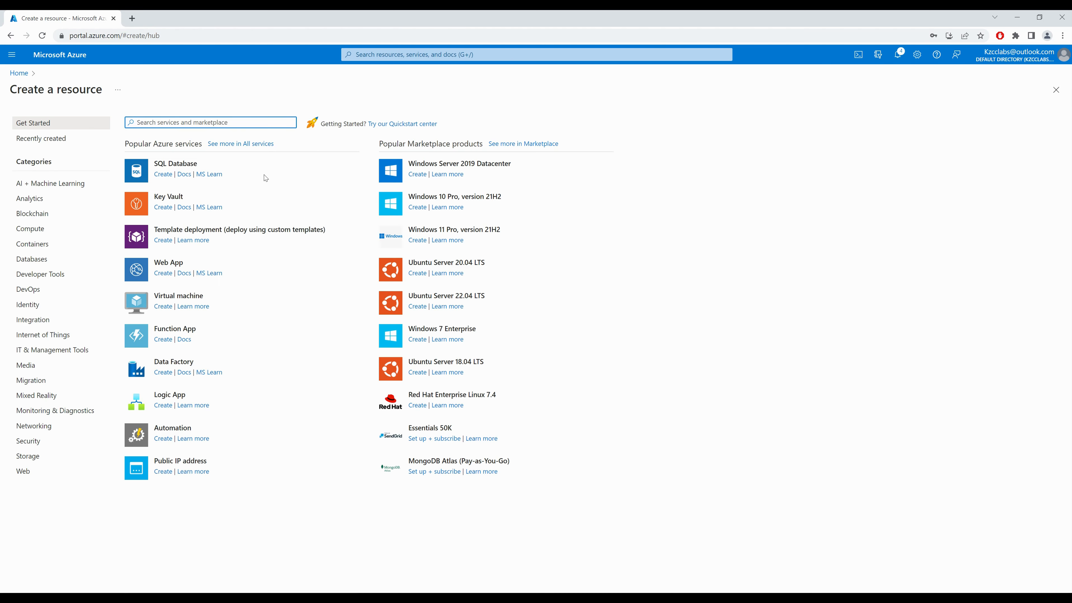
text(network se)
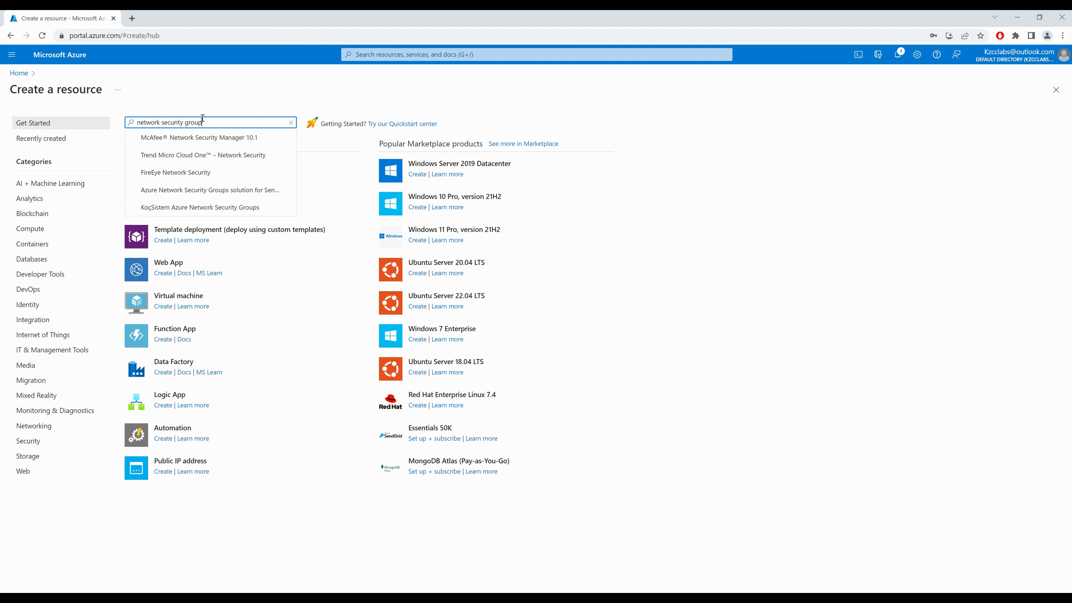
text(curity group)
click(189, 137)
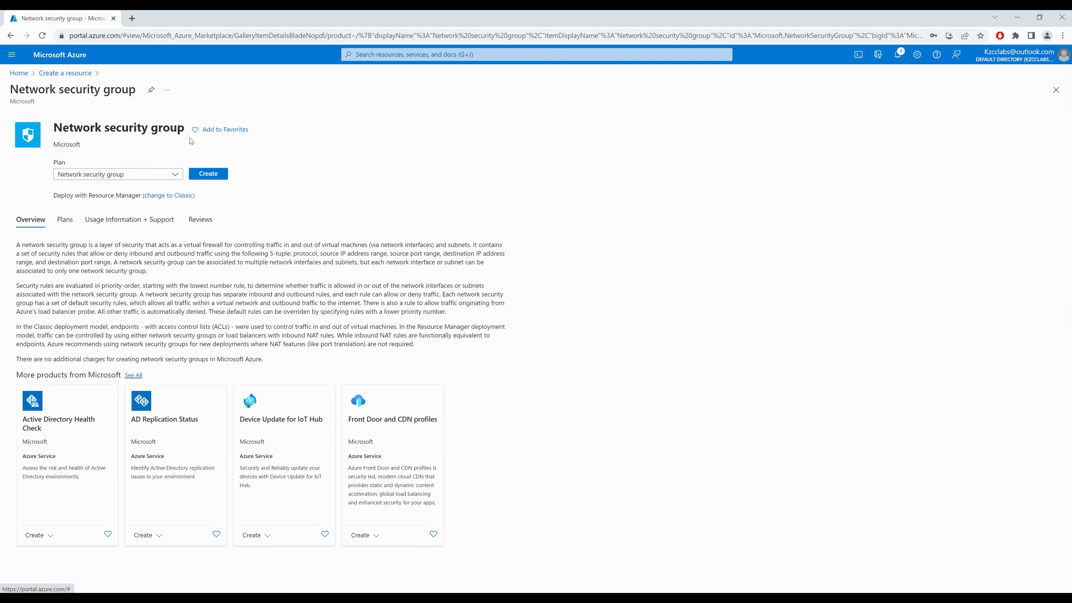
click(204, 174)
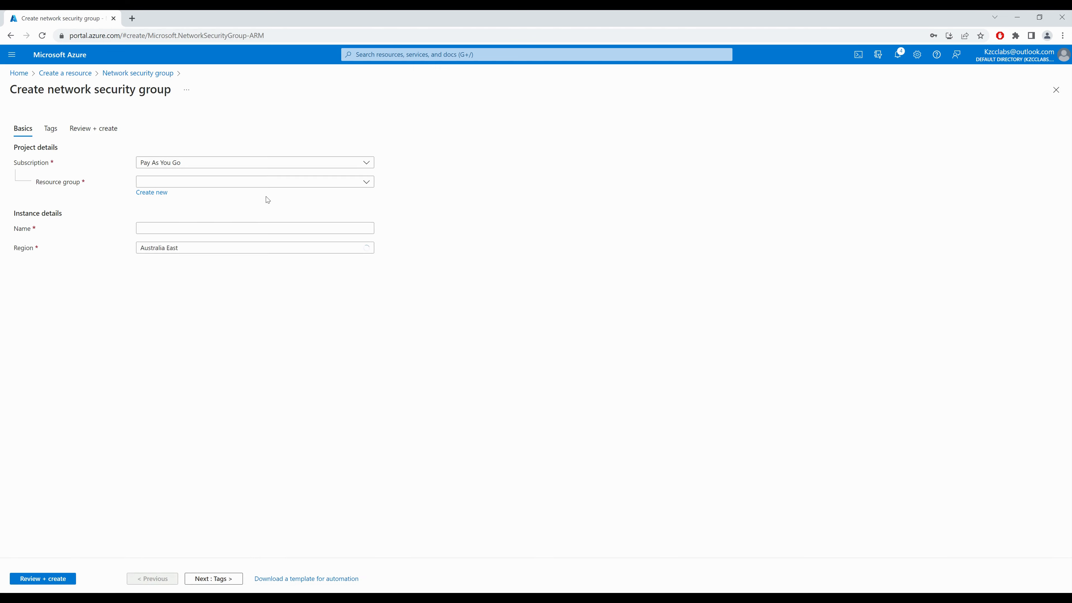
- Create a network security group named nsg-3 in resource group VirtualMachine and region East US
click(256, 182)
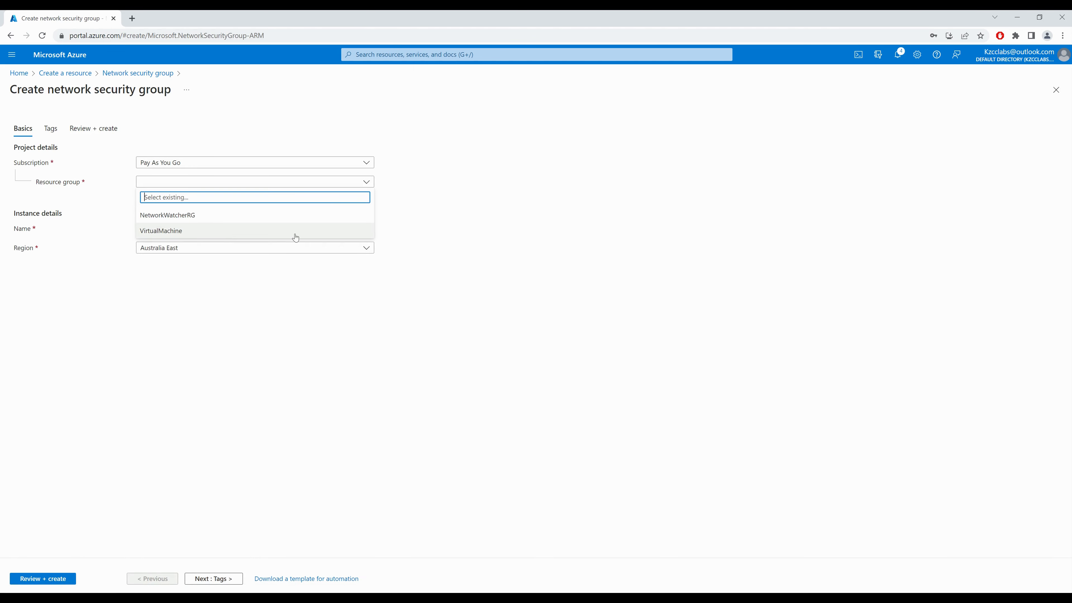
click(195, 232)
click(182, 230)
text(nsg-3)
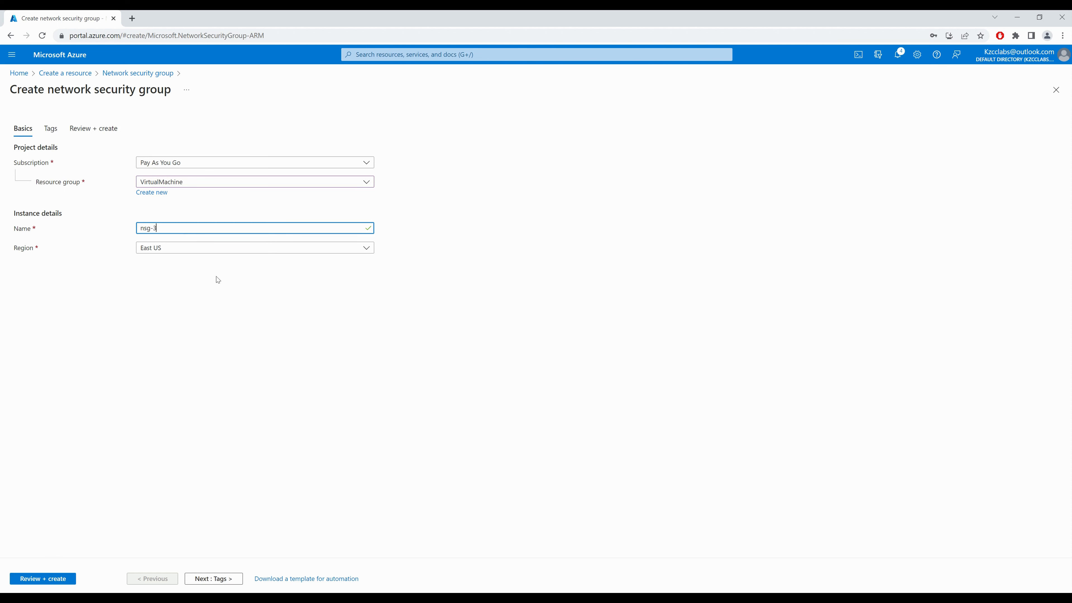
click(50, 574)
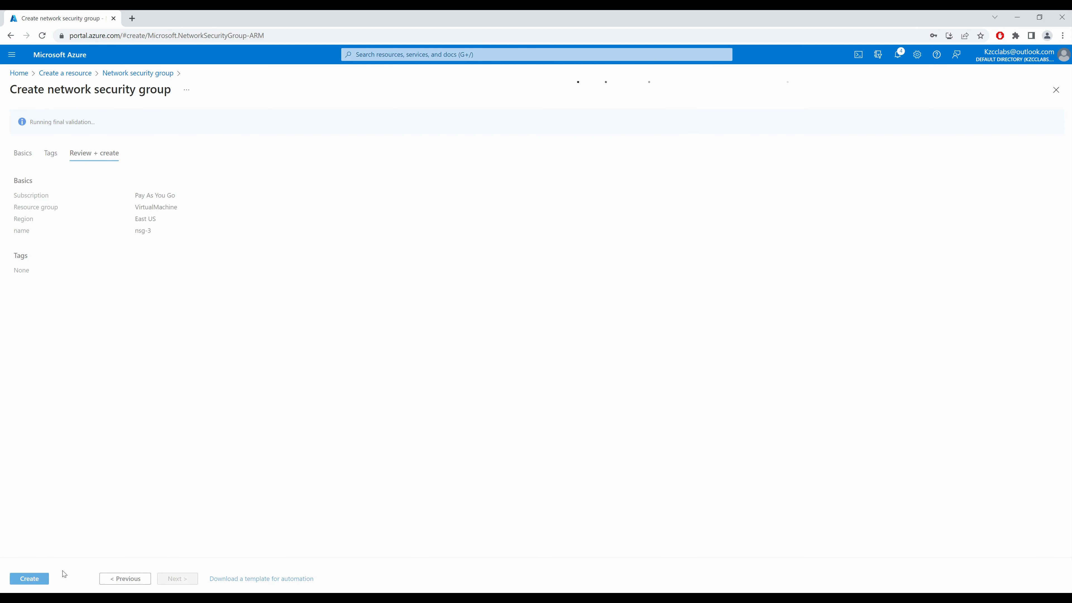
click(36, 580)
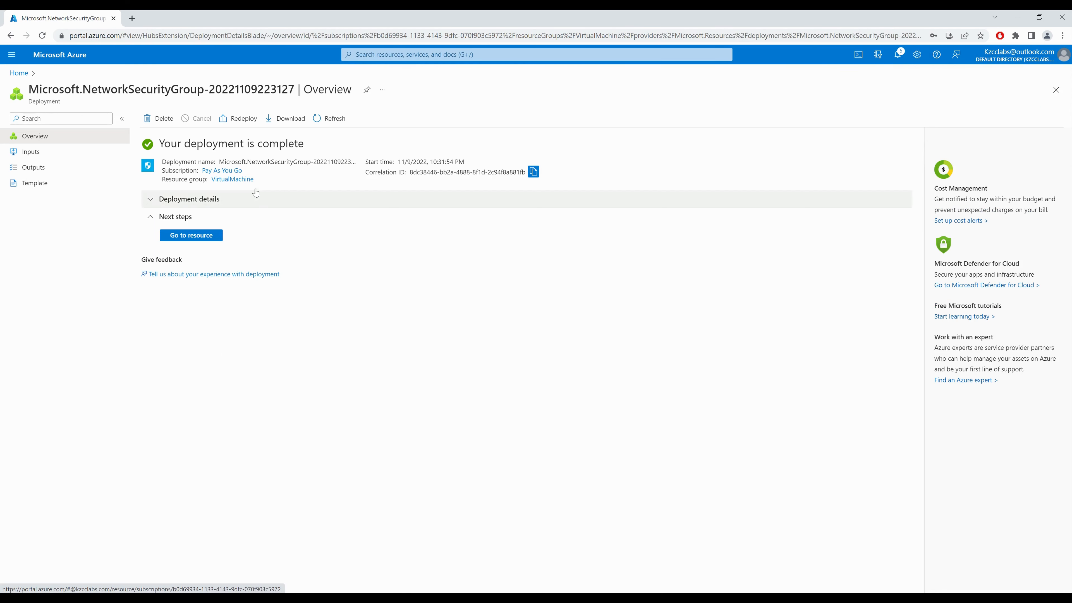
- Open the deployed nsg-3 resource and associate the network interface nic-2 with it
click(200, 240)
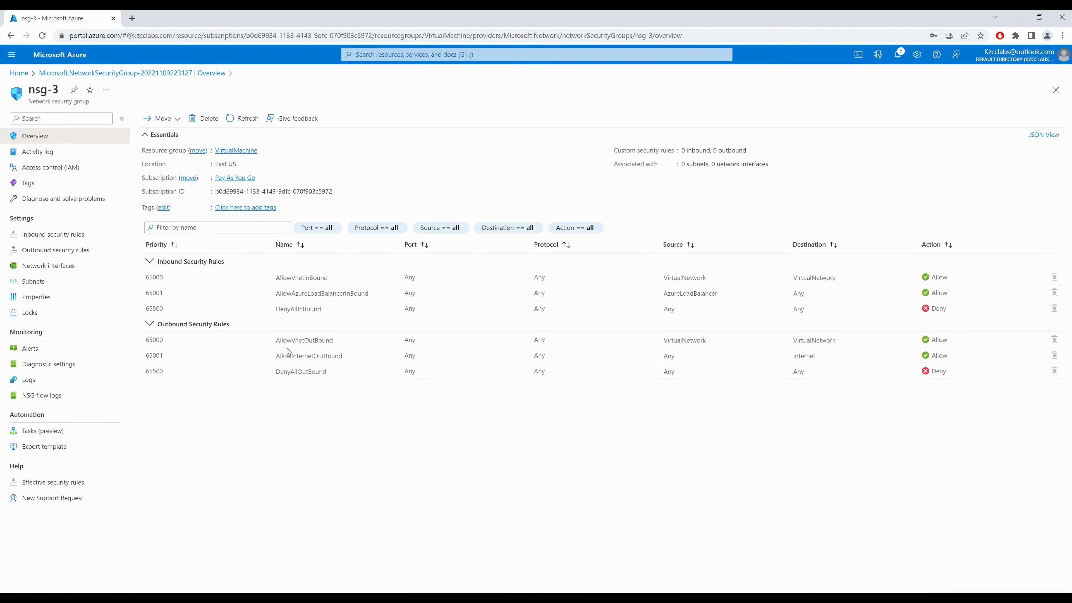
click(70, 267)
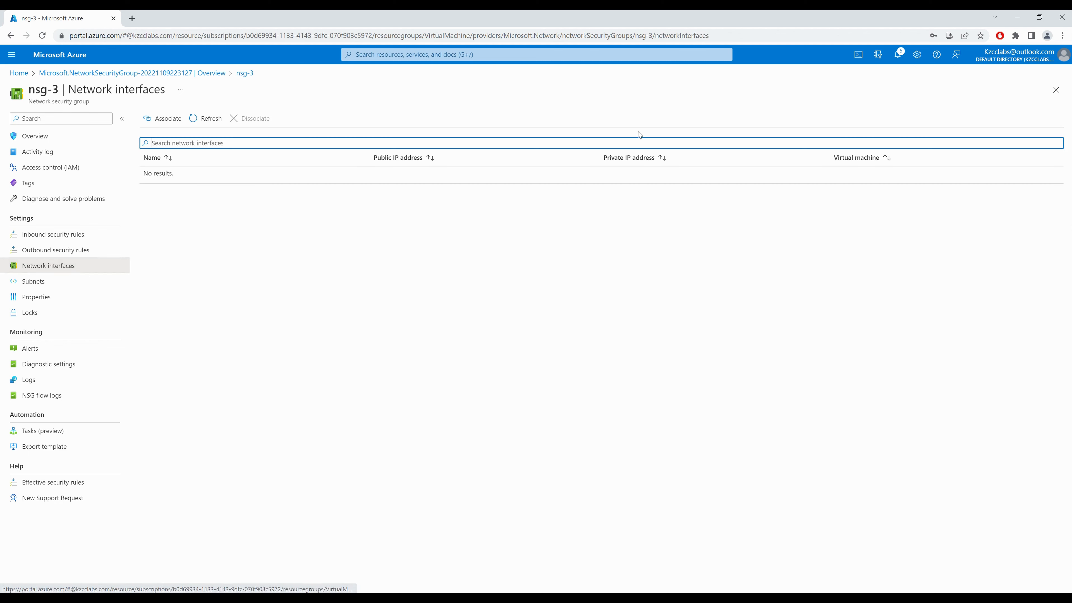
click(167, 118)
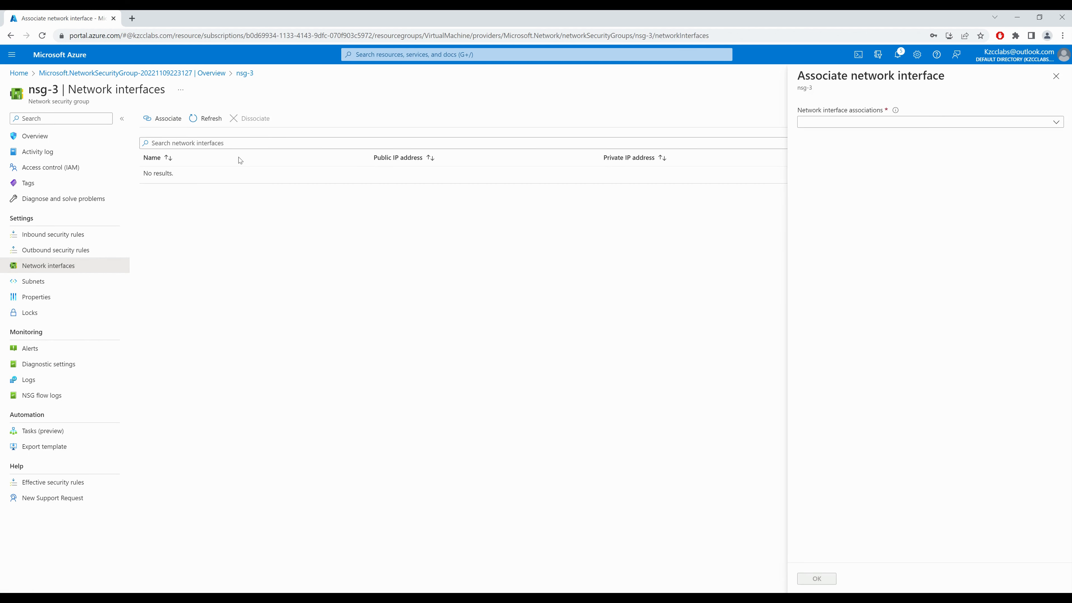
click(943, 123)
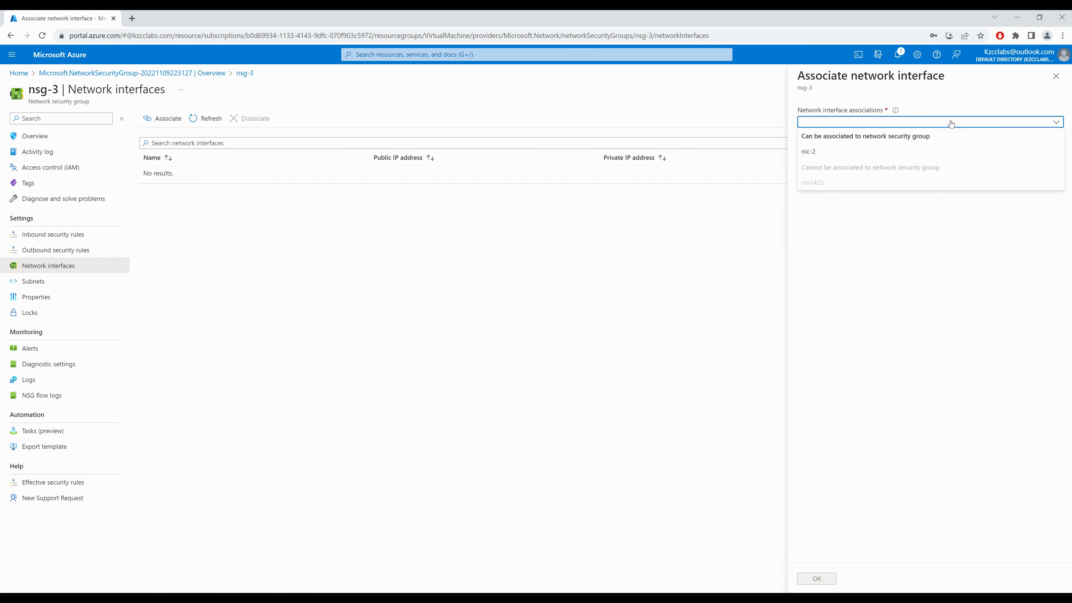
click(826, 156)
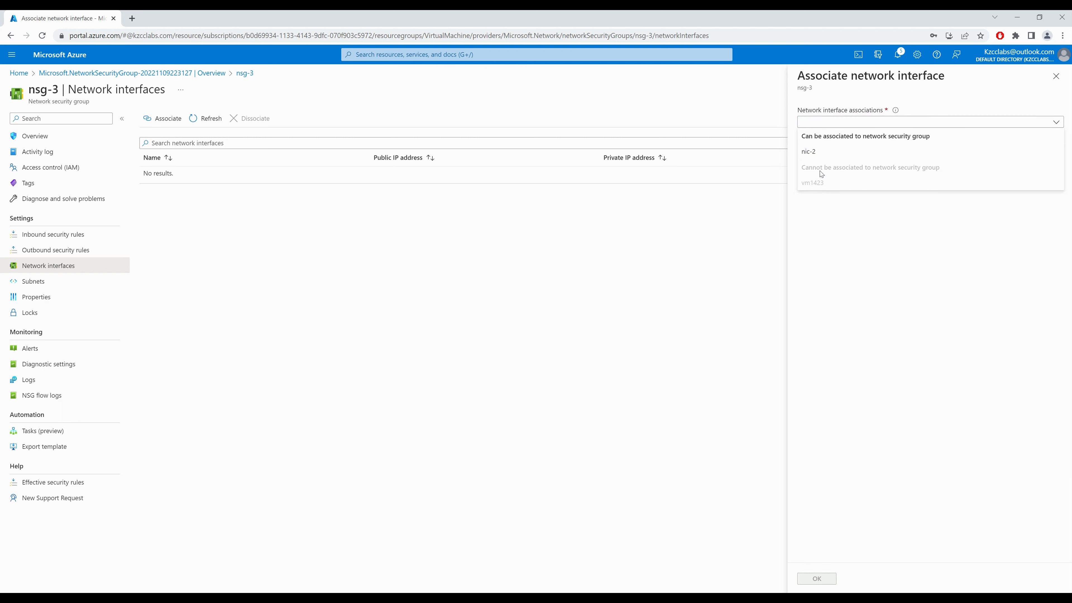
click(818, 156)
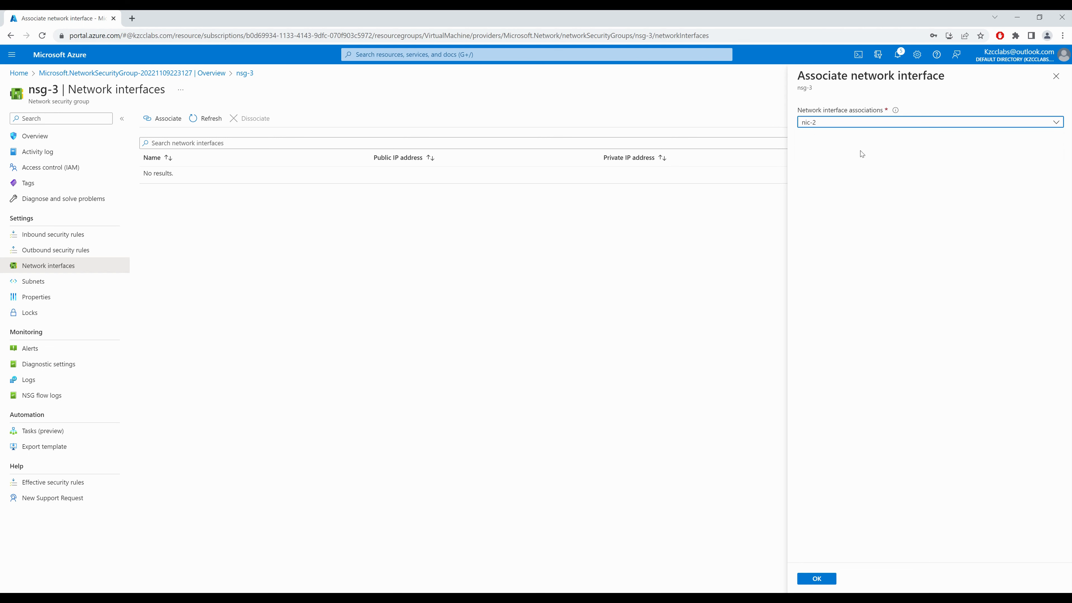
click(827, 579)
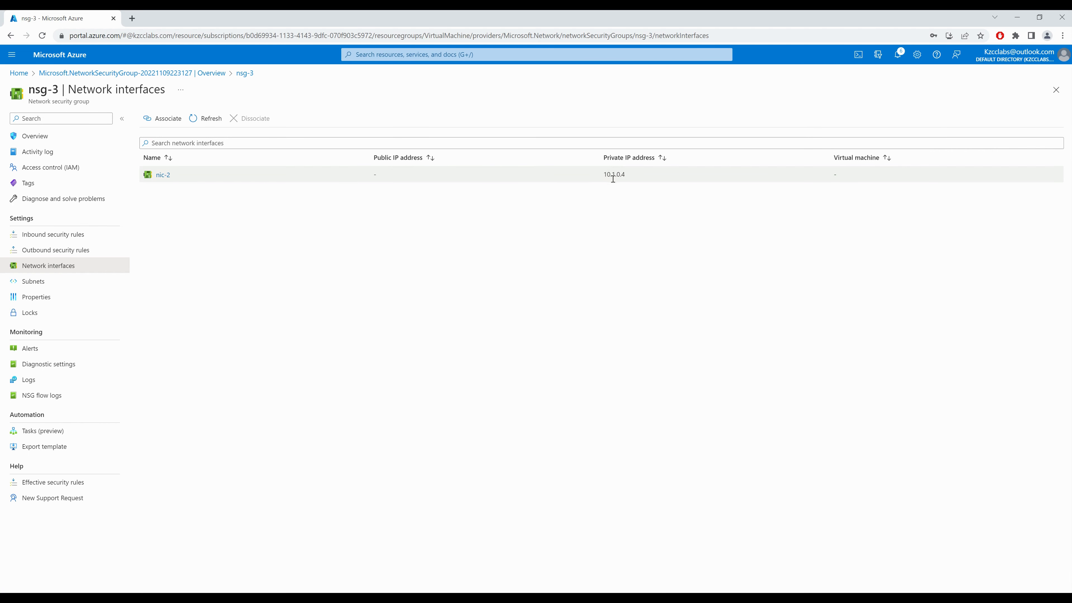
- Go to the list of virtual machines, open VM1 and view its networking settings
click(19, 76)
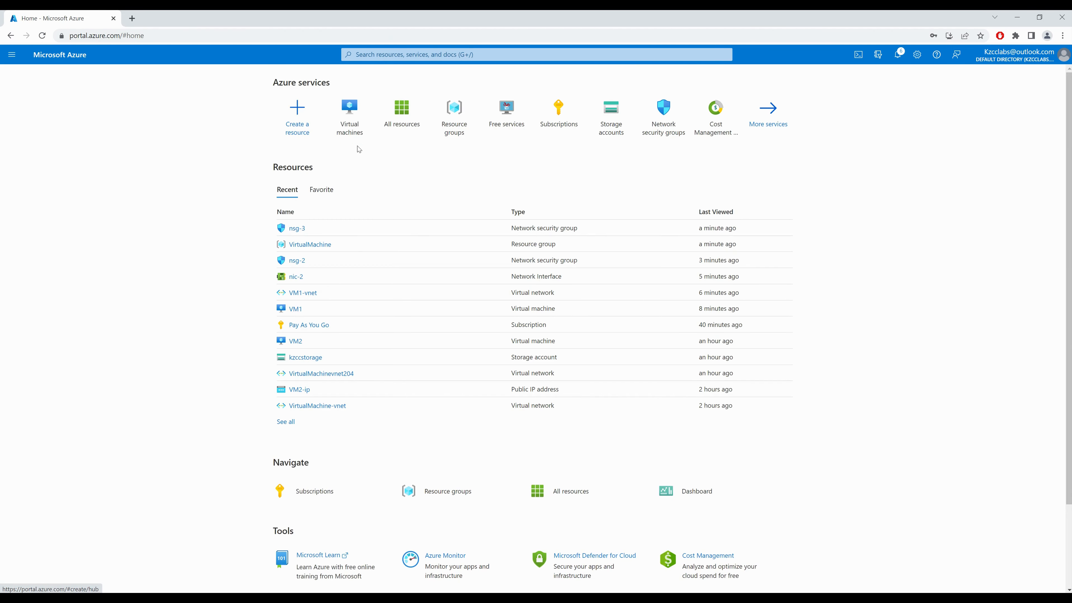
click(351, 123)
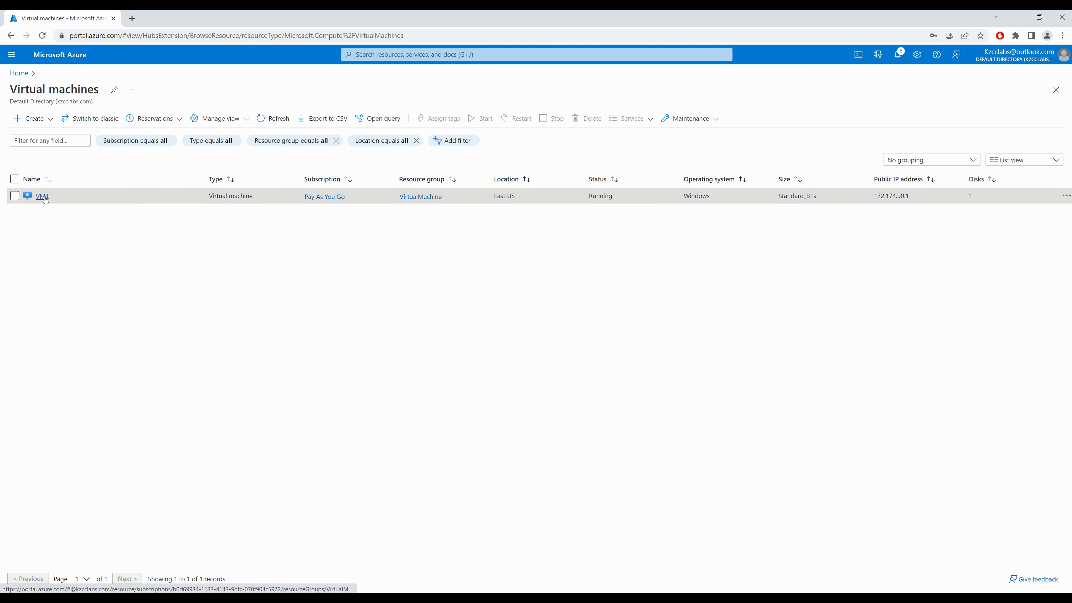
click(42, 196)
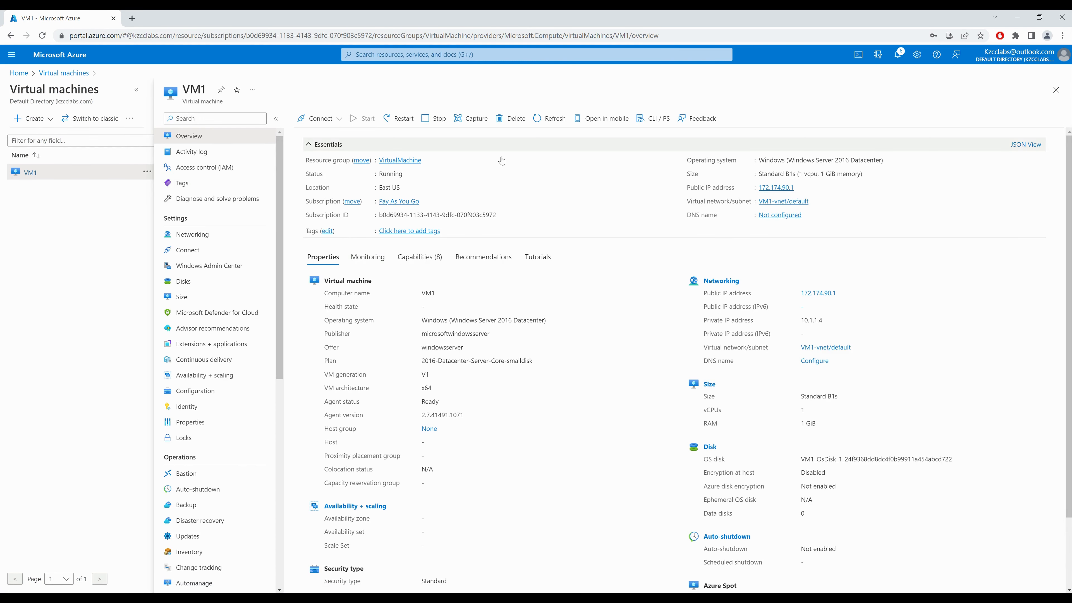
click(215, 237)
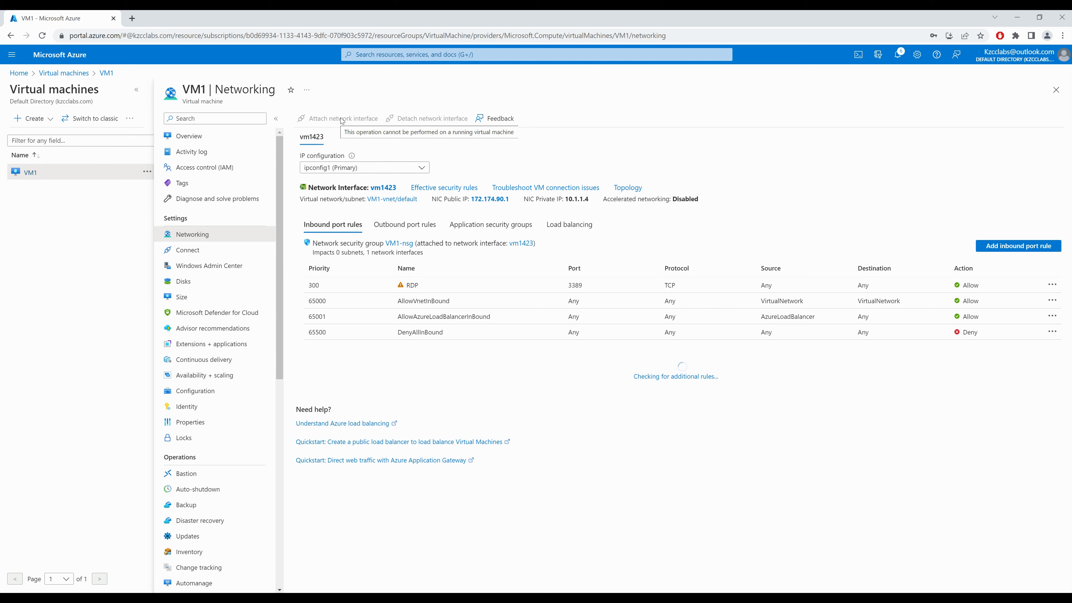
- Stop VM1 with its public IP address reserved, and check the notifications and the machine's status
click(213, 142)
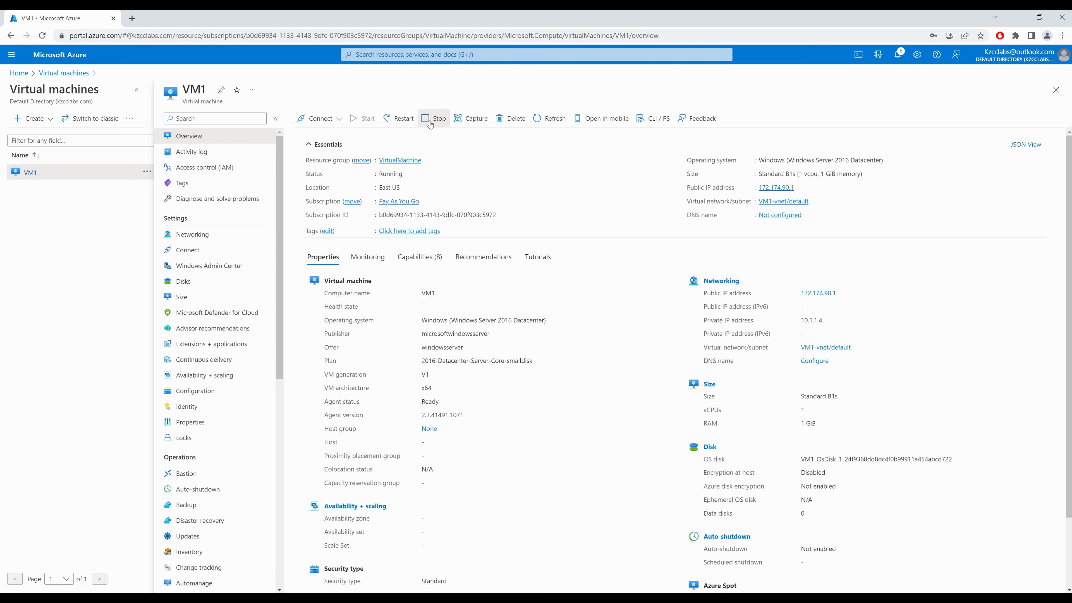
click(430, 123)
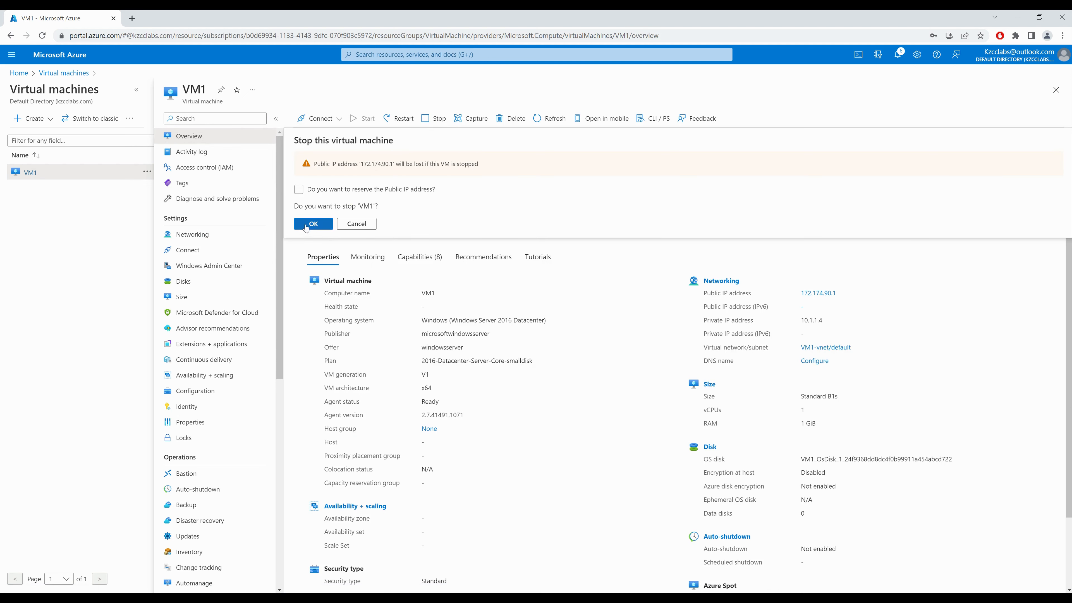
click(299, 191)
click(320, 225)
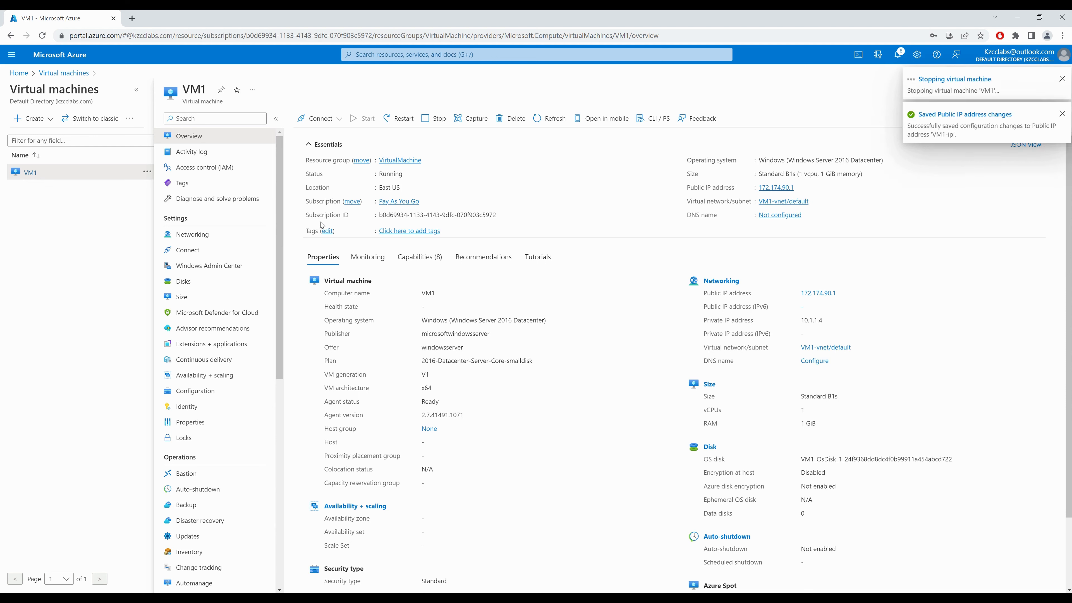
click(897, 55)
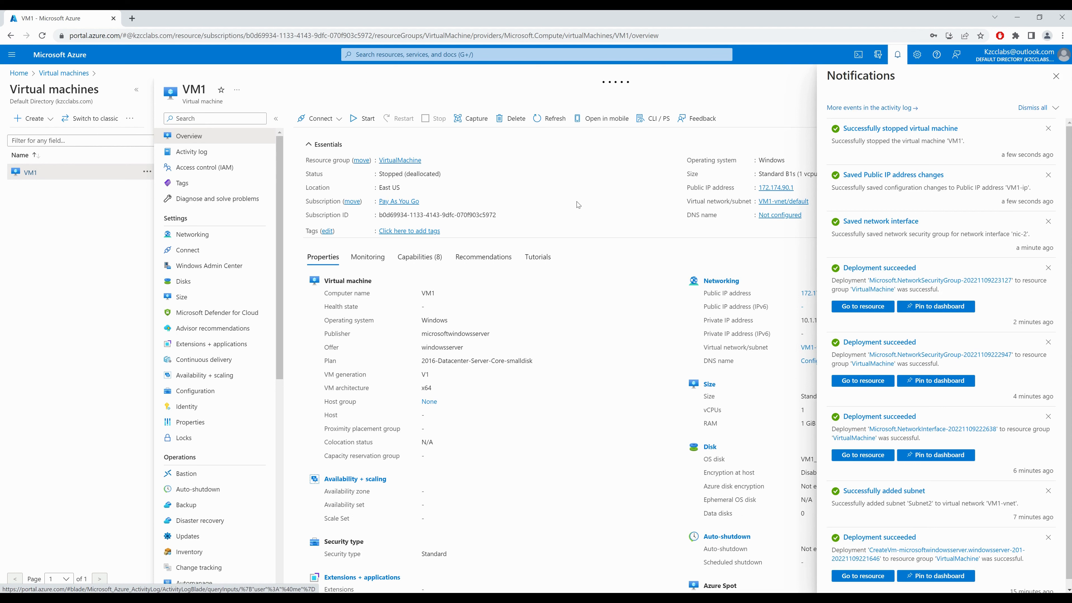
drag(395, 175, 438, 175)
click(437, 175)
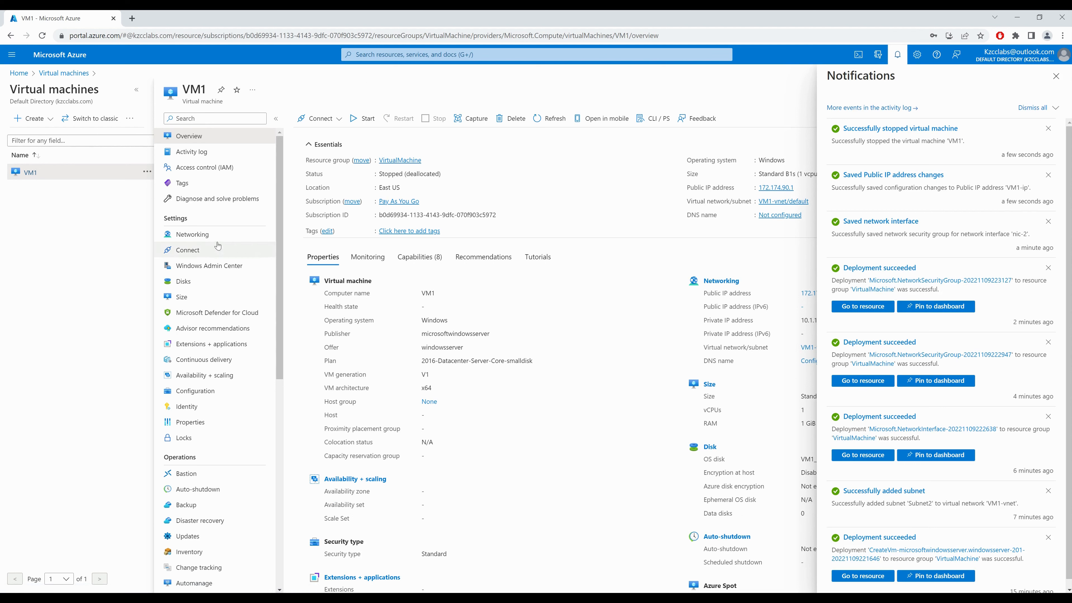
- Attach the existing network interface nic-2 to VM1 in its networking settings and view nic-2's details there
click(193, 234)
click(902, 62)
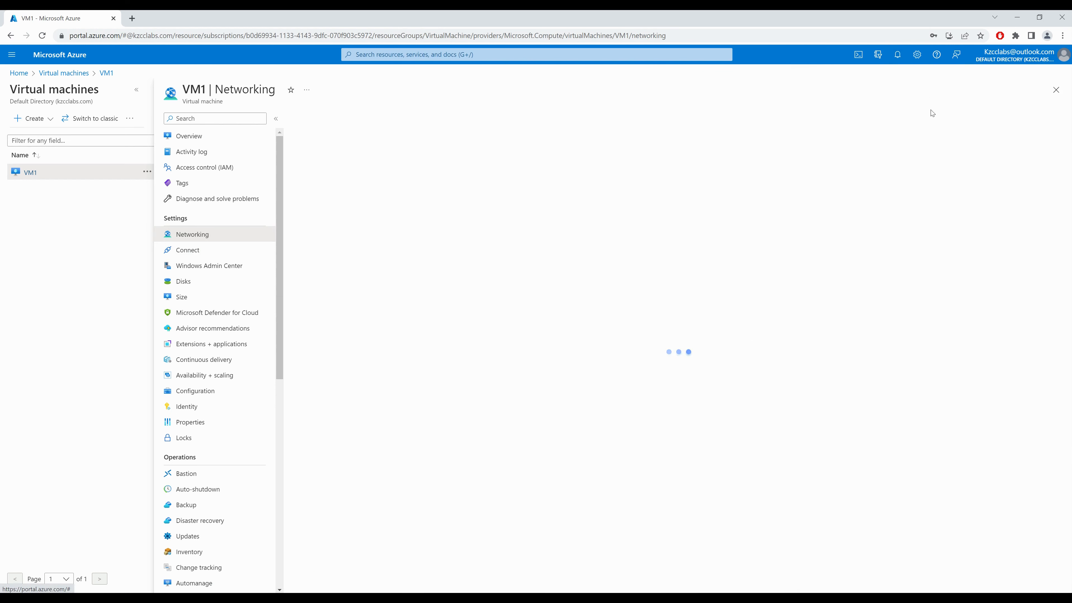
click(348, 120)
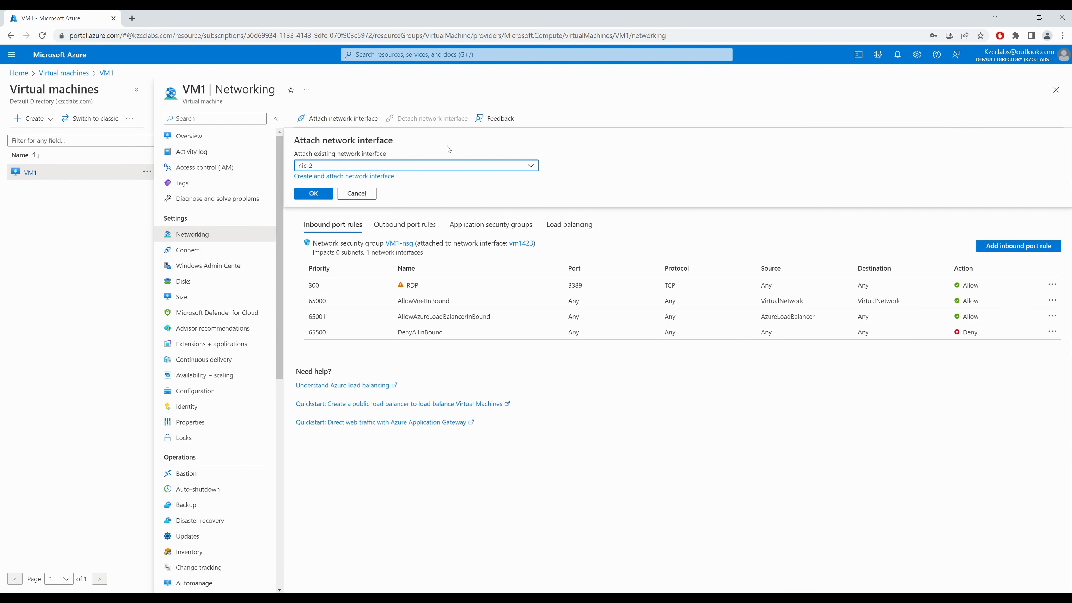
click(515, 165)
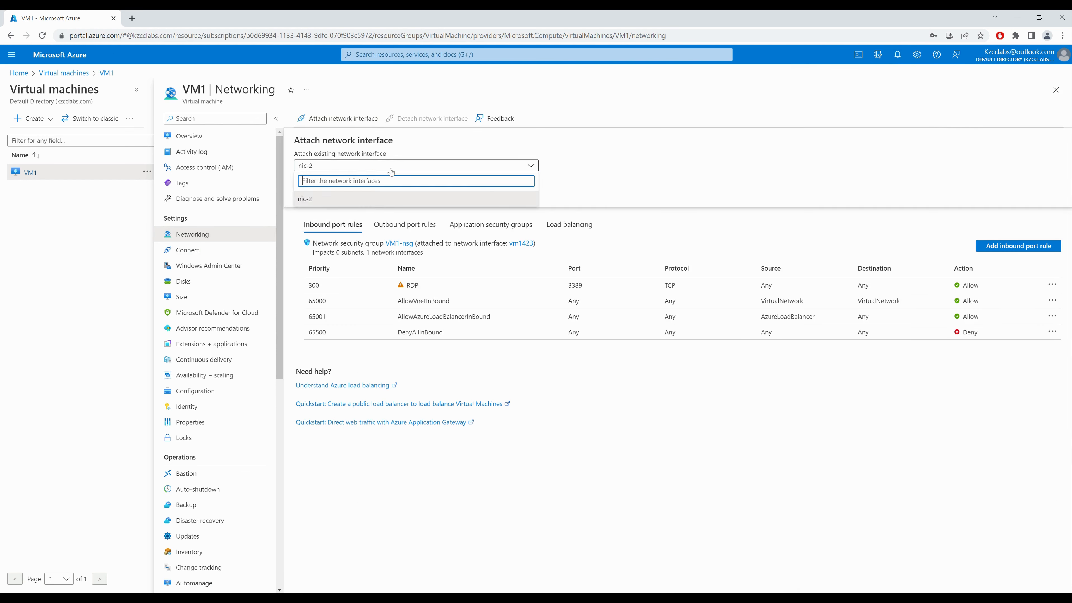
click(324, 202)
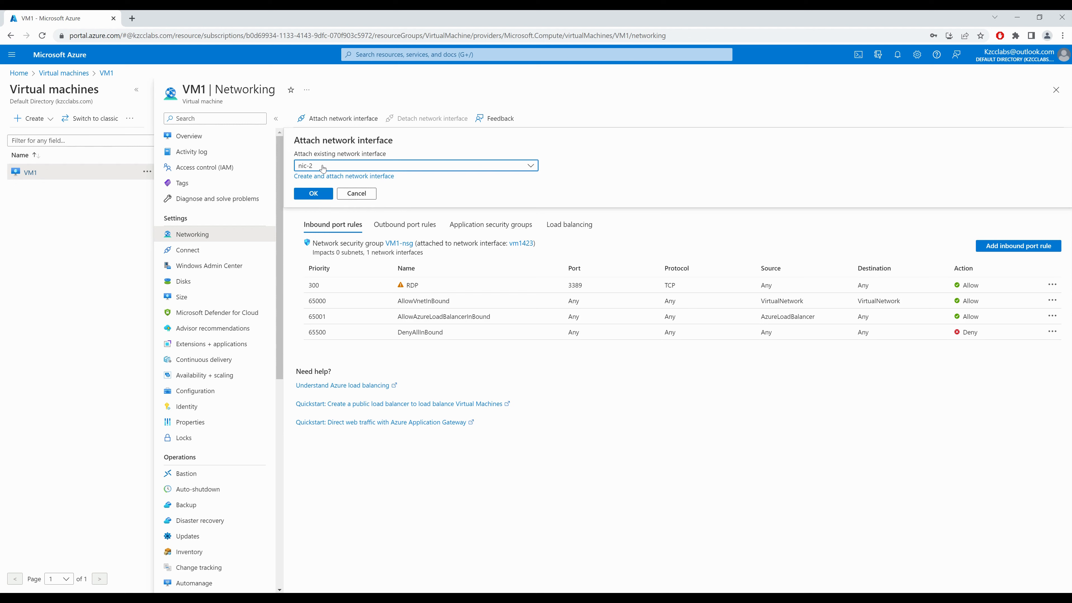
click(320, 195)
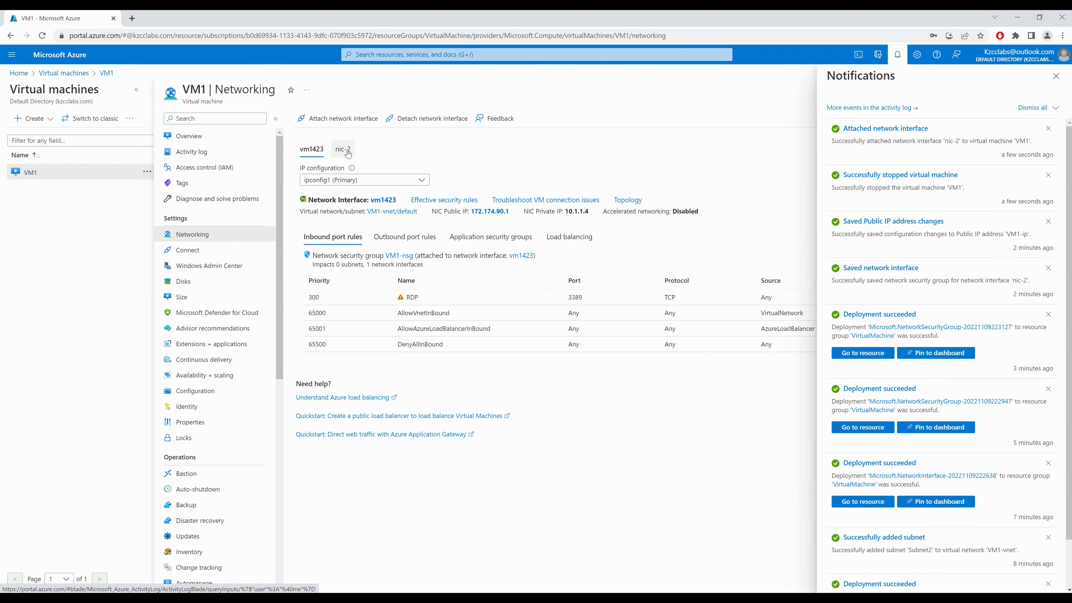
click(349, 153)
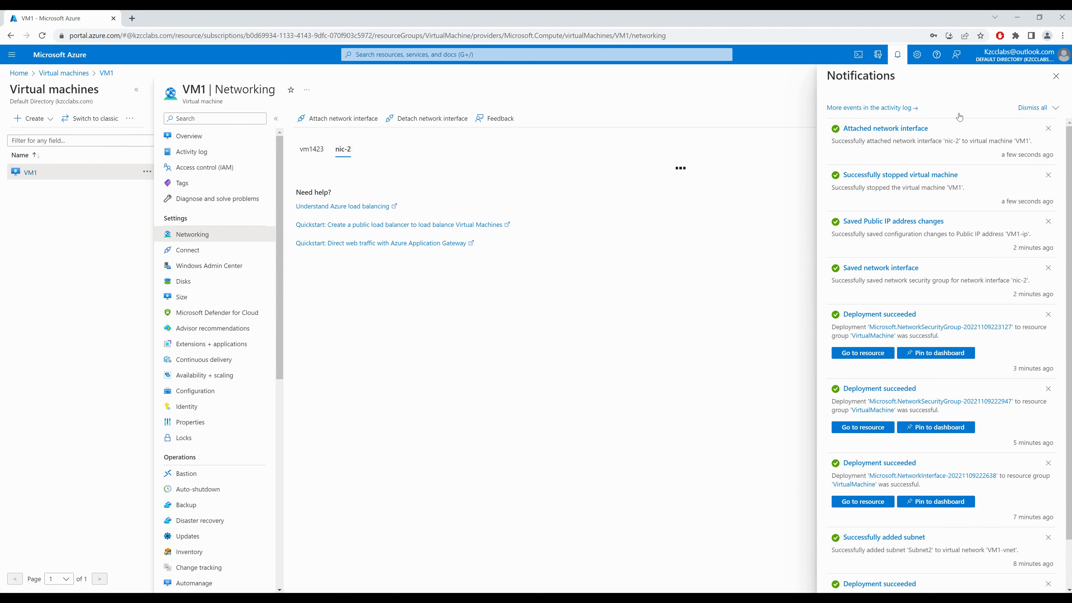
click(1055, 77)
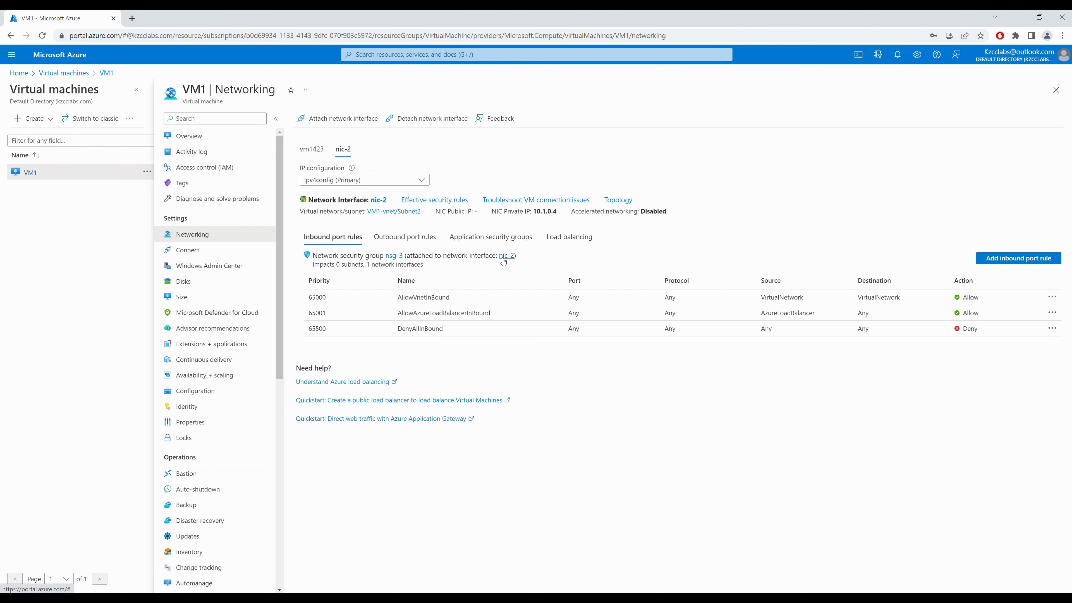
- Start VM1 from its overview page and check the notifications for the start operation
click(232, 142)
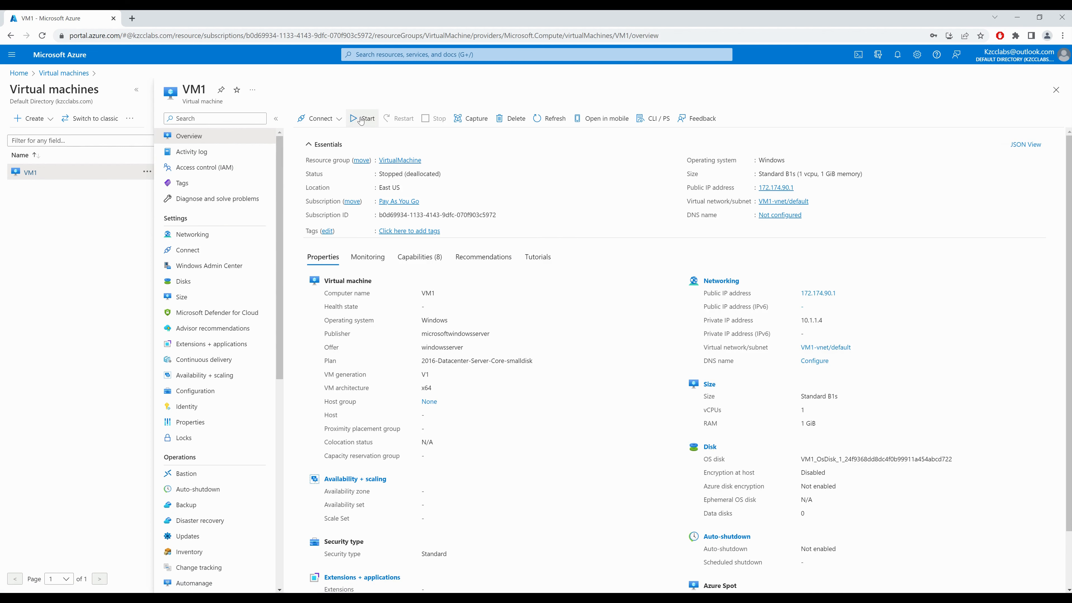
click(361, 121)
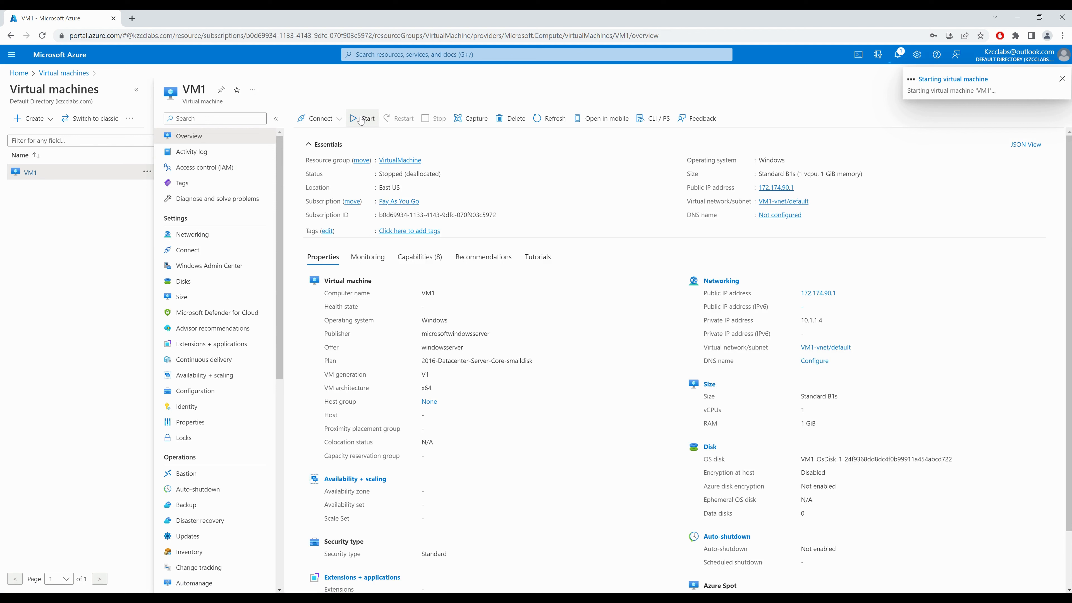
click(898, 55)
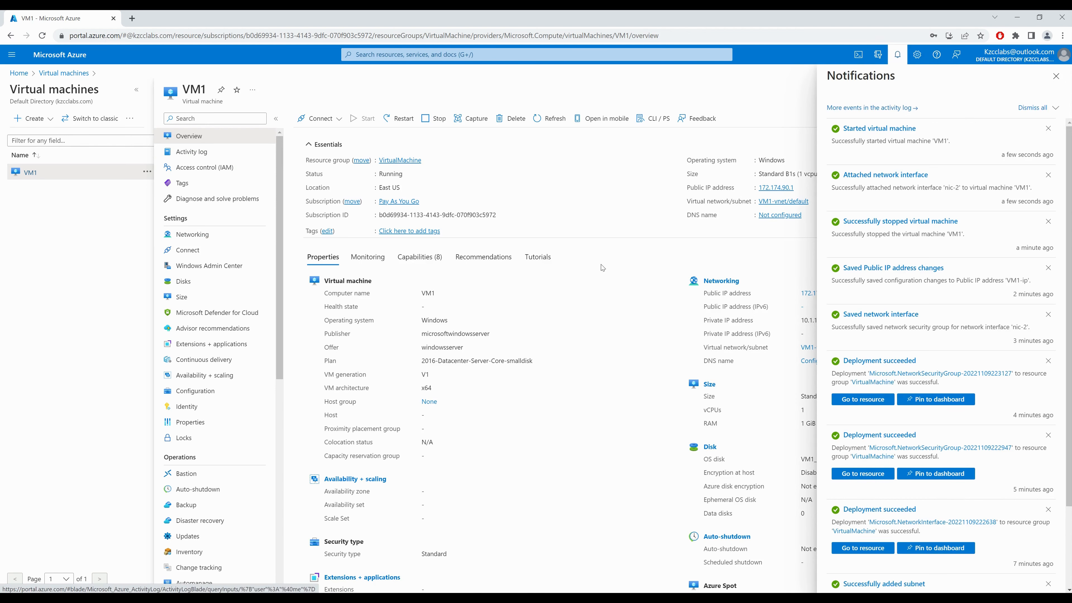
click(1056, 76)
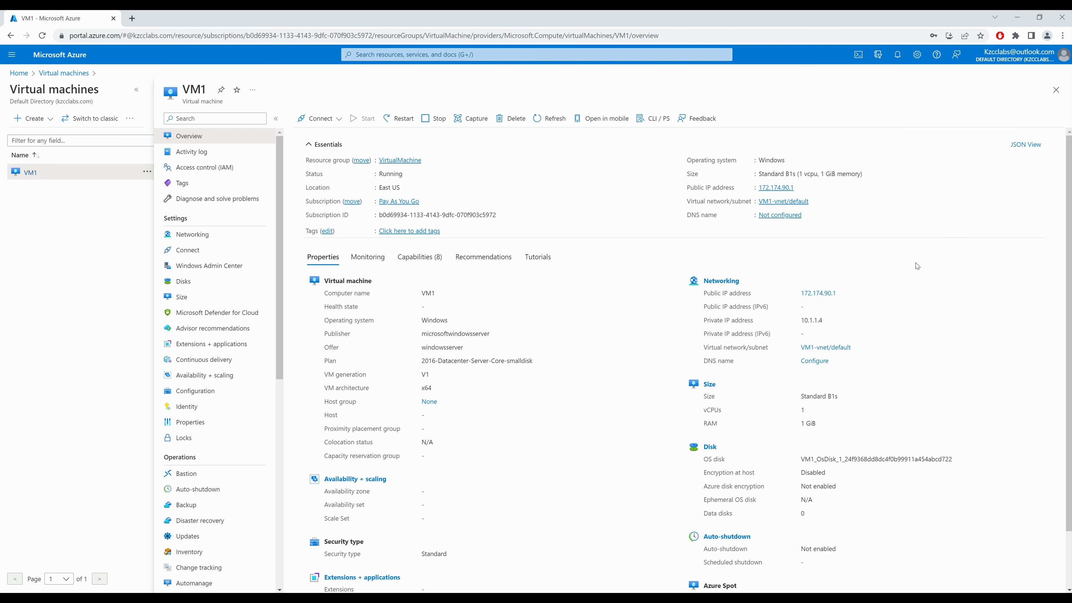
- Download VM1's RDP file for its public IP address, open the remote connection and sign in with the account password
click(330, 123)
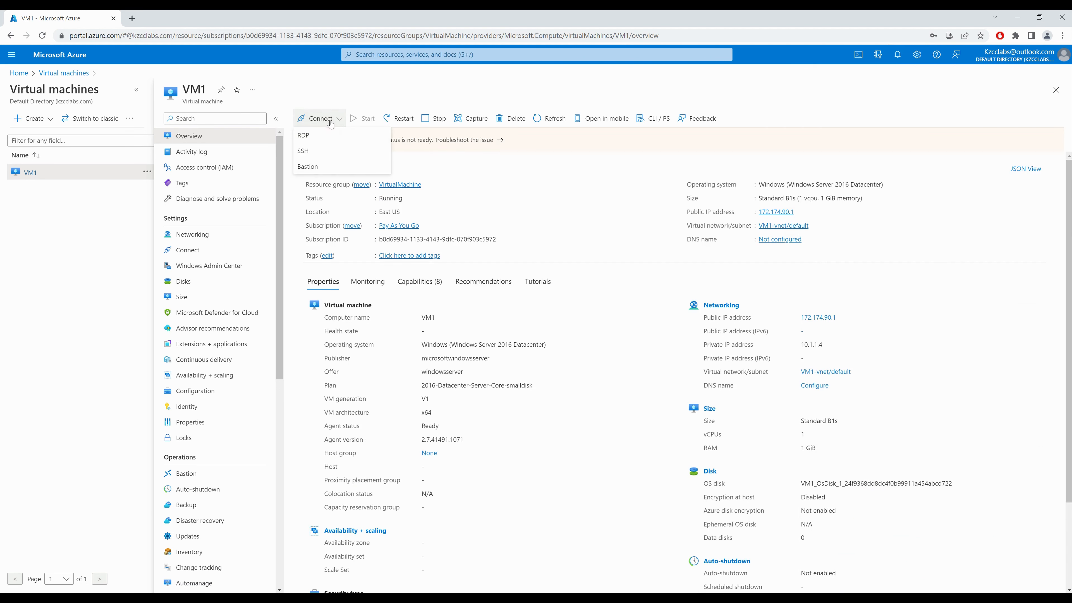
click(314, 140)
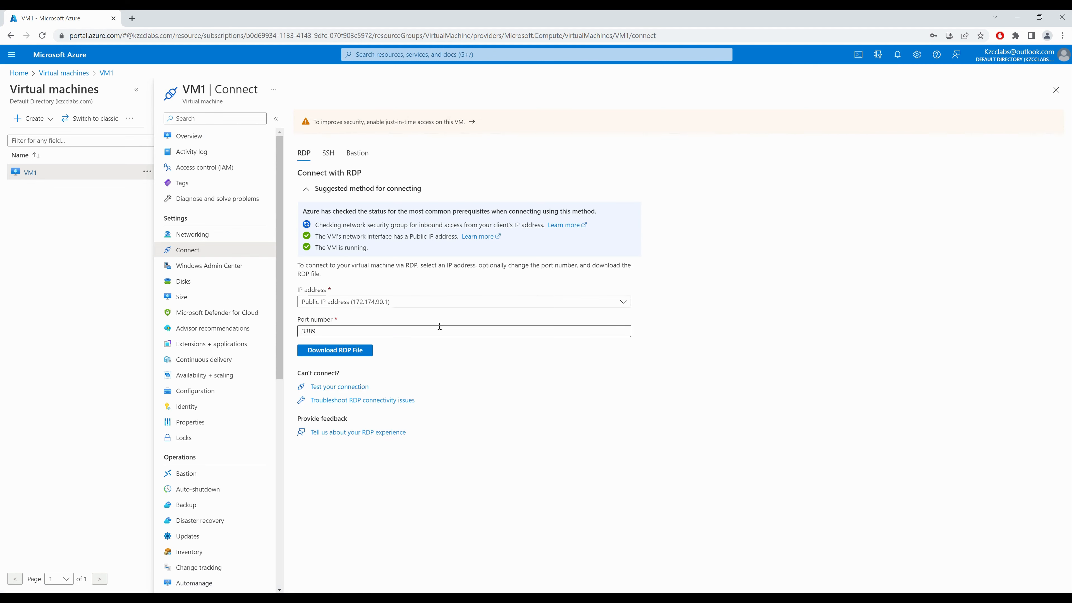
click(335, 351)
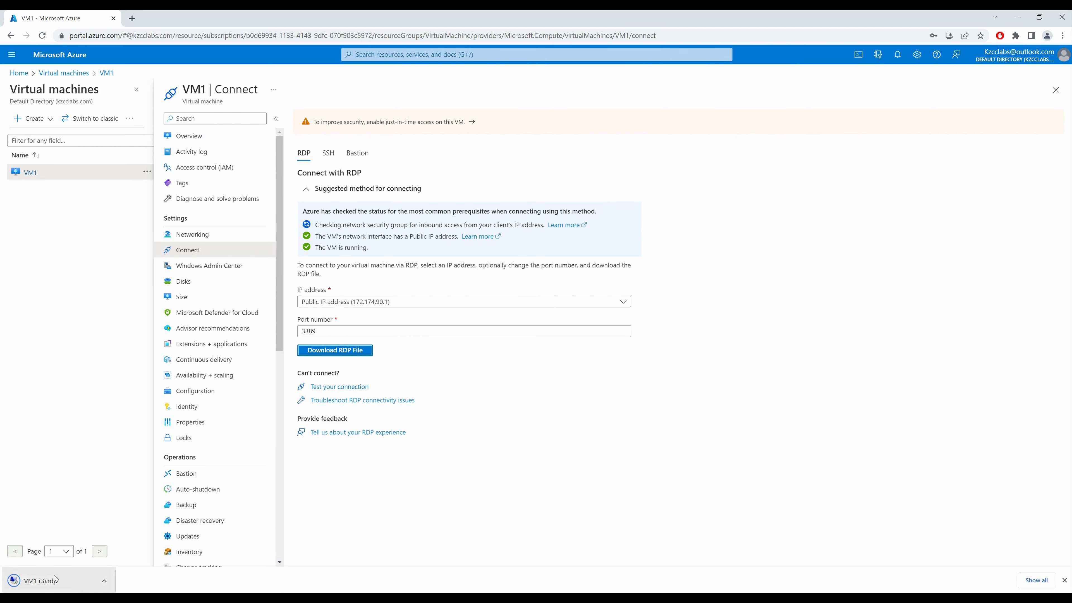
click(608, 362)
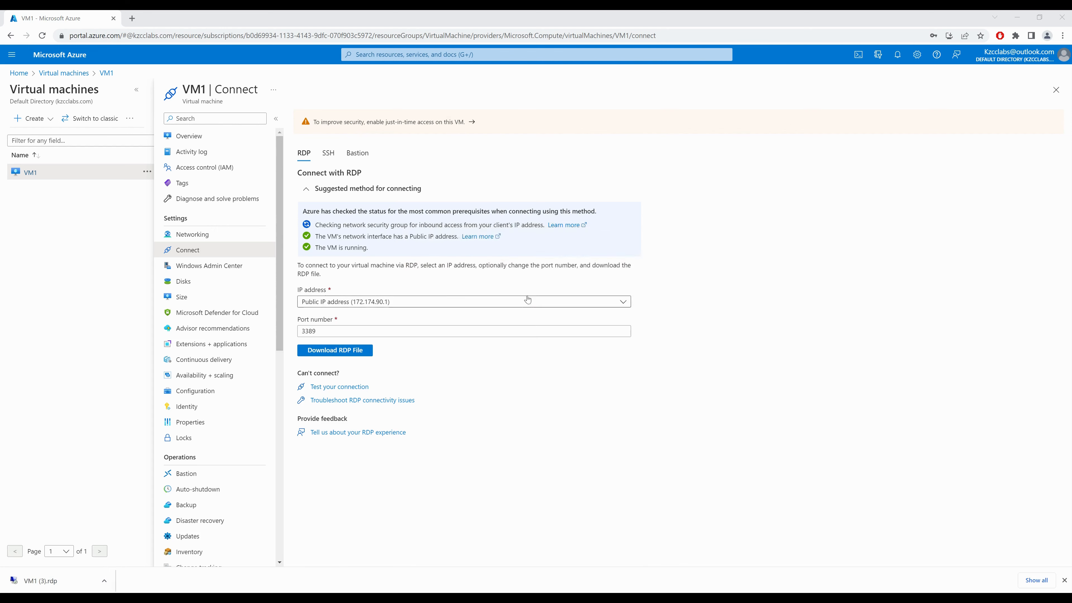
text(••••••••)
key(Return)
click(574, 391)
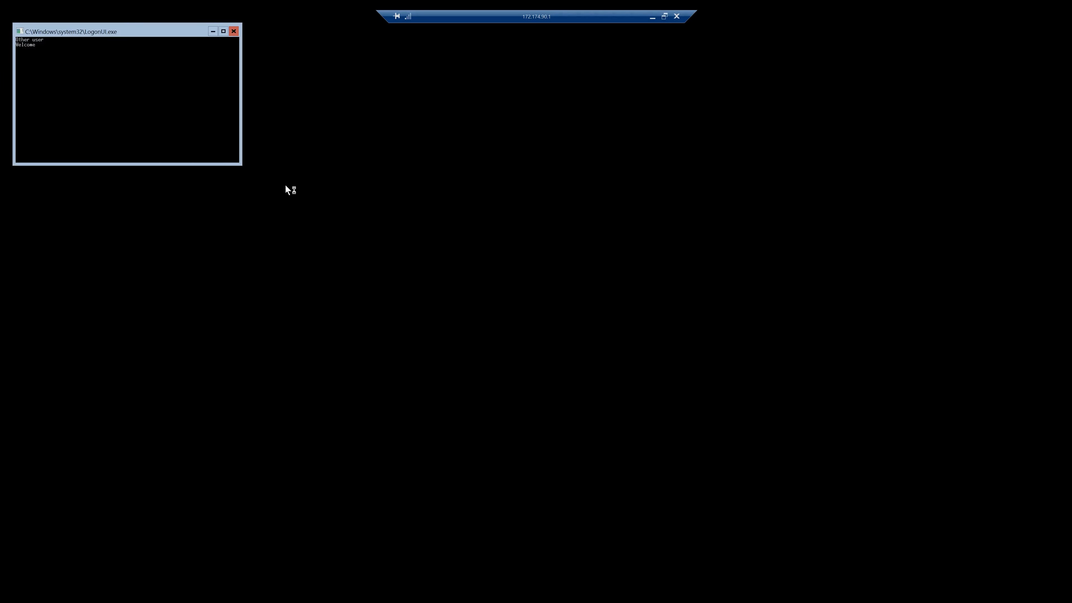
- Run ipconfig /all in VM1's command prompt and maximize the command prompt window
text(ip)
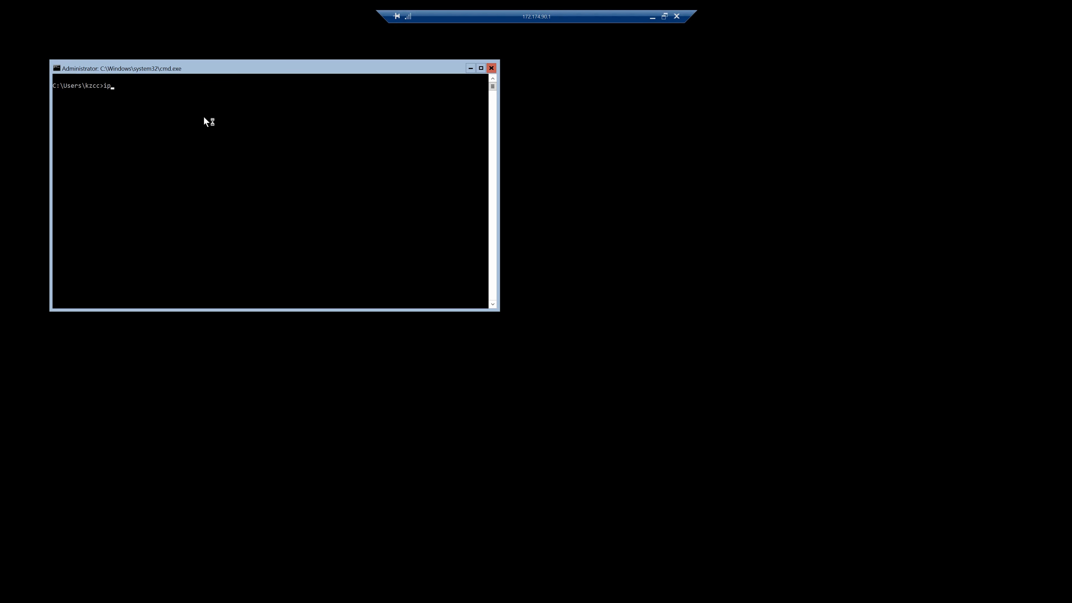
text(config /all)
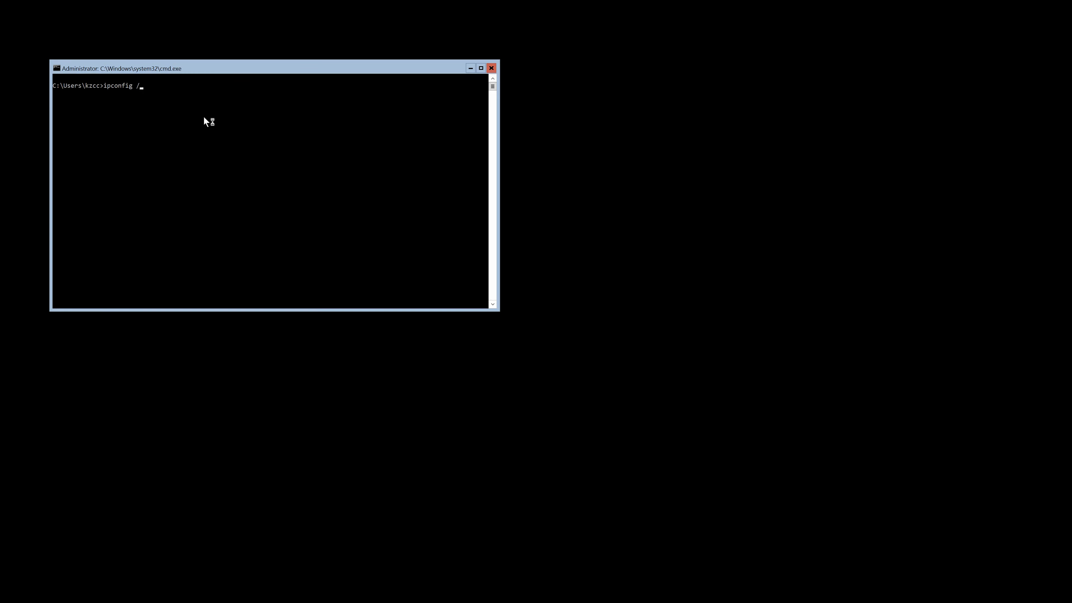
key(Return)
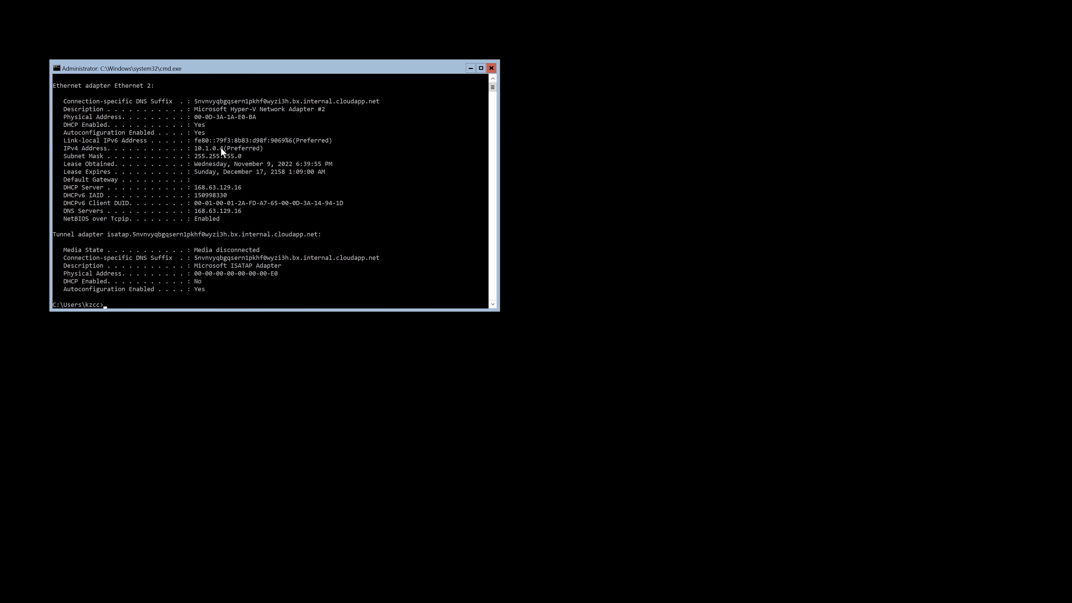
click(480, 69)
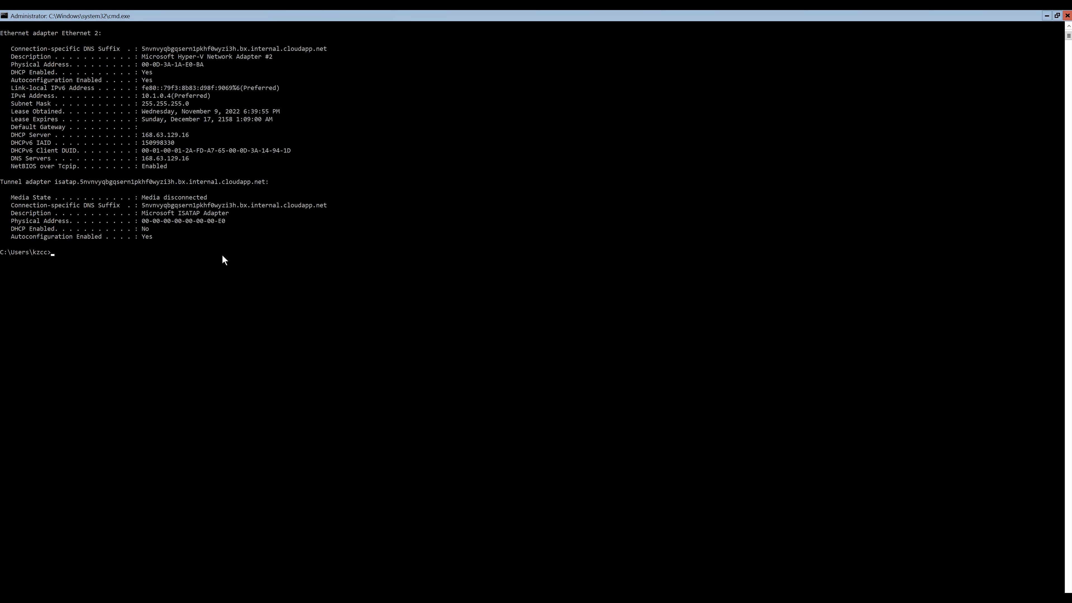
- Examine the IPv4 addresses of adapters Ethernet and Ethernet 2 in the ipconfig output, and minimize the remote session
scroll(221, 251, up, 7)
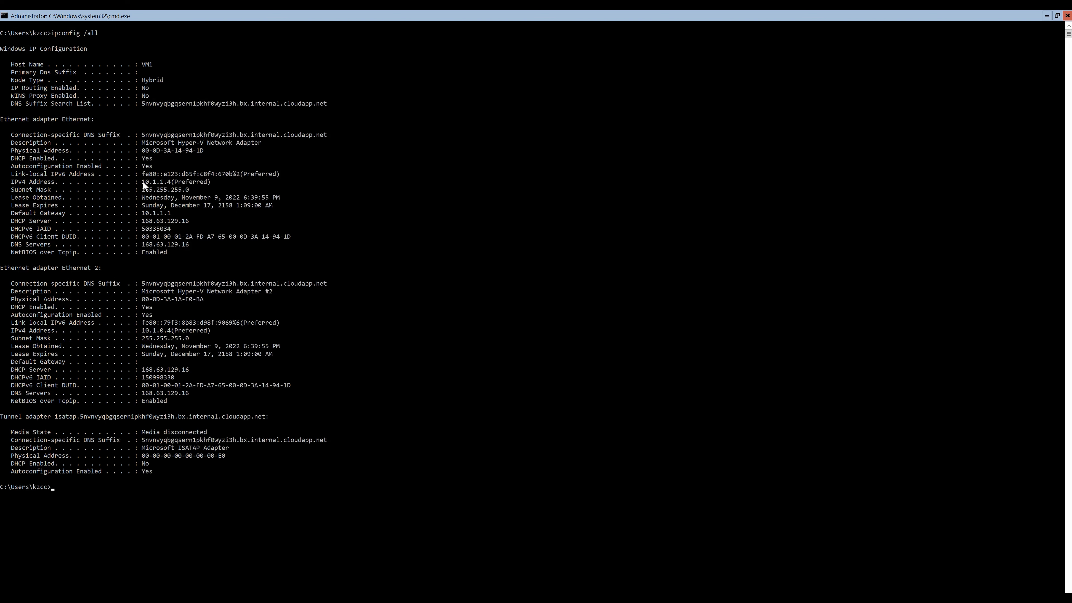
drag(143, 181, 147, 182)
drag(145, 330, 154, 329)
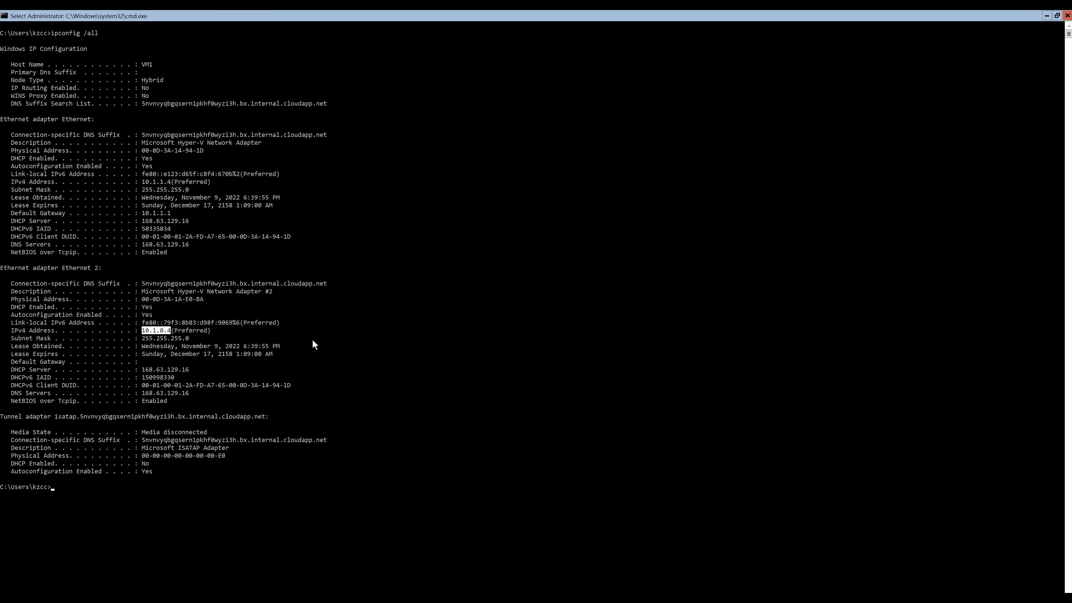
mouse_move(658, 28)
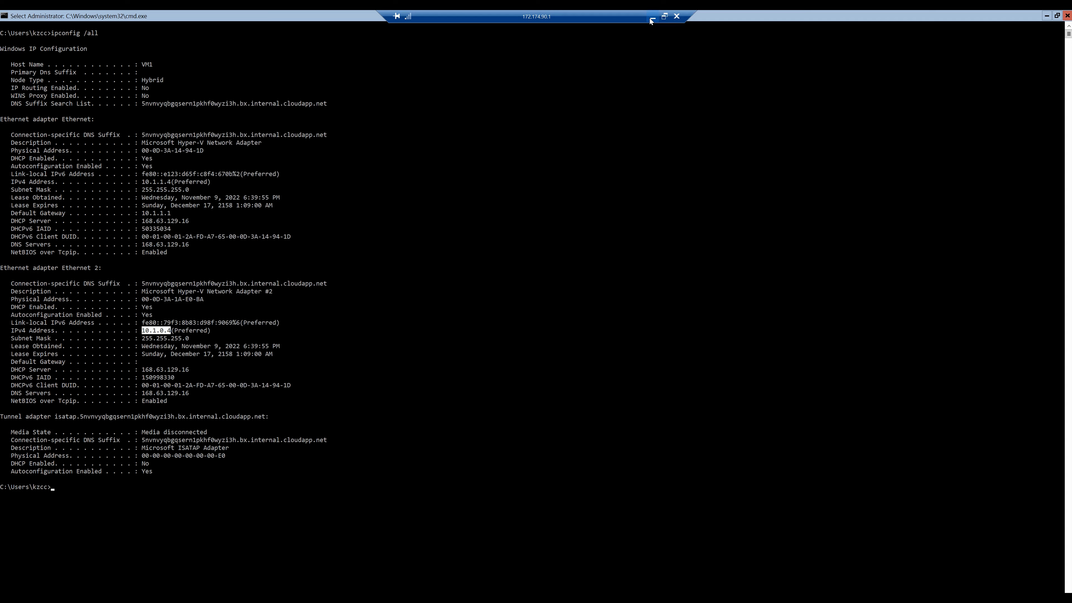
click(652, 19)
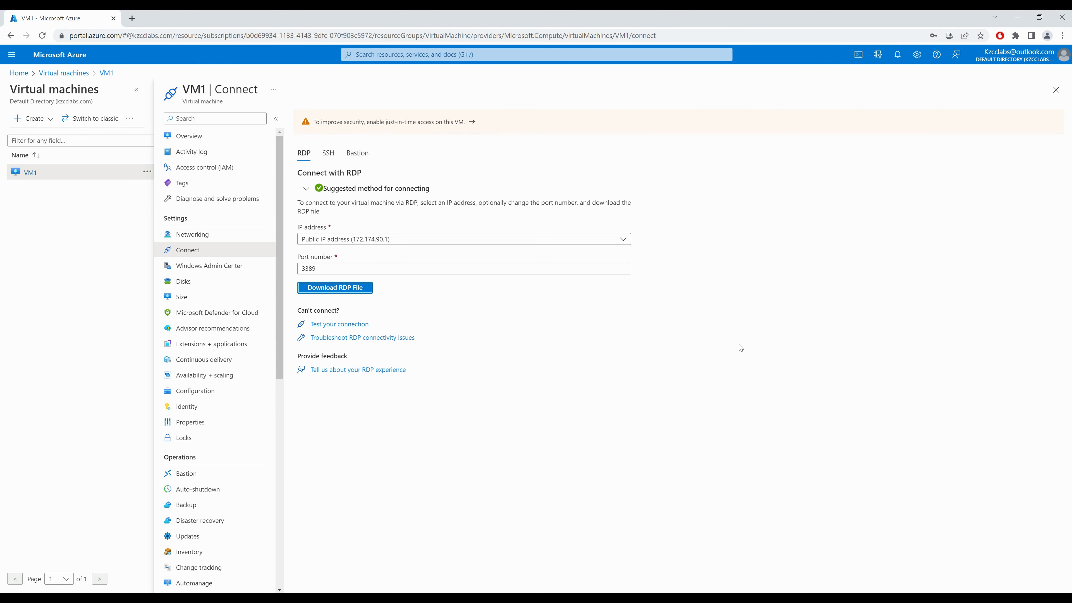